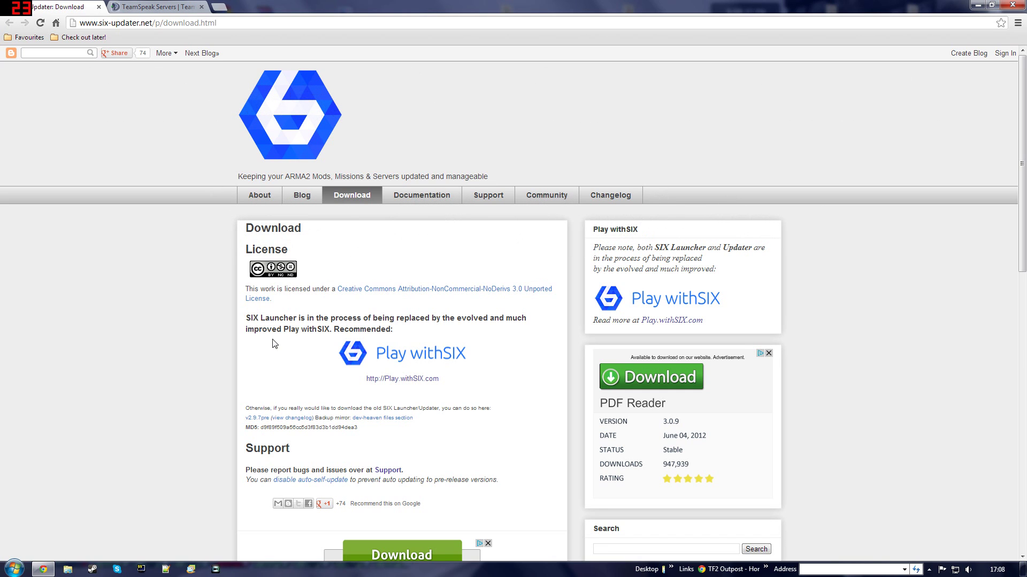
Download the old SIX Updater v2.9.7pre and run su-setup.exe, bringing up the TeamSpeak site while it loads
click(251, 419)
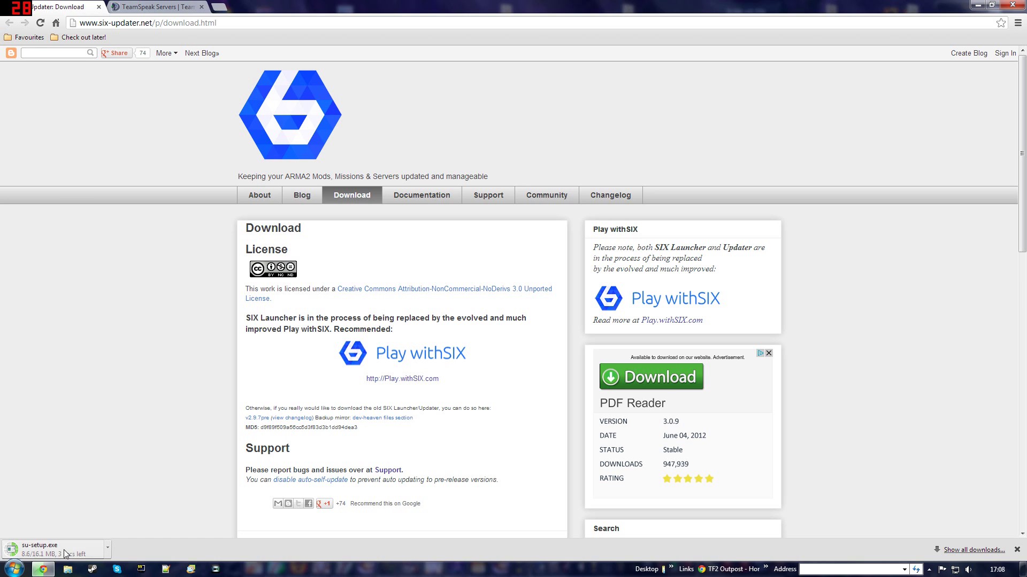
click(64, 551)
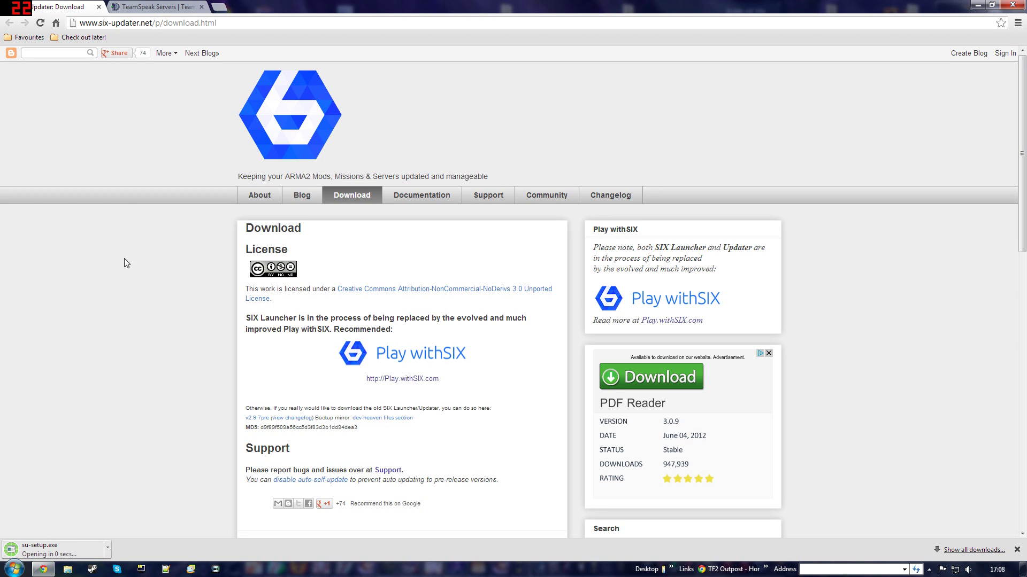
click(151, 7)
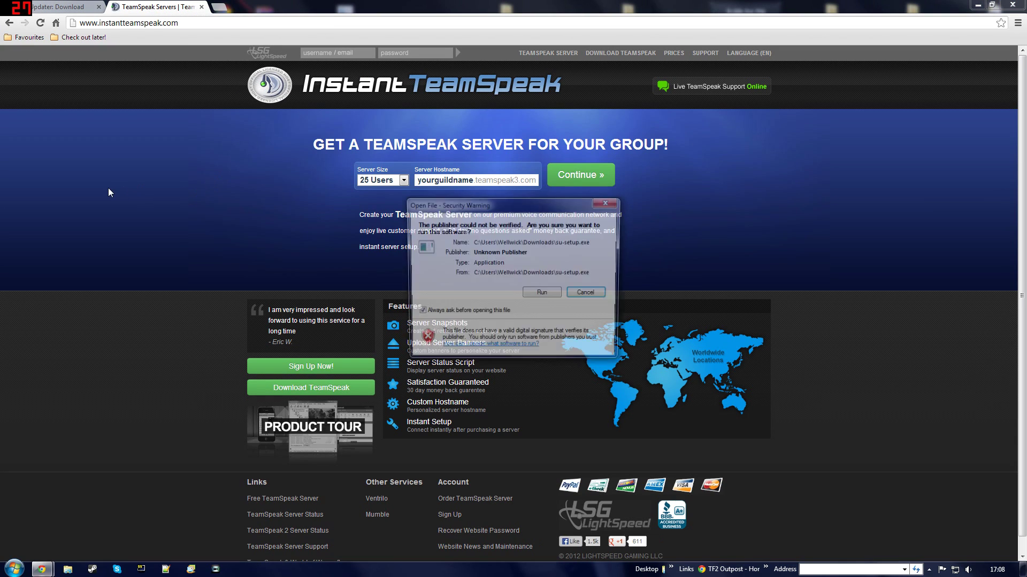
click(541, 293)
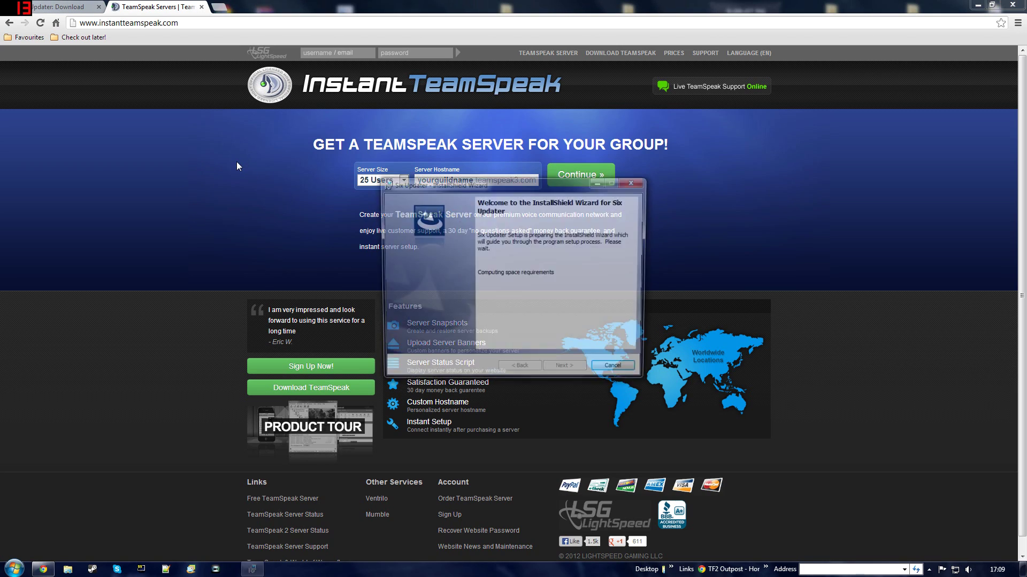
Accept the Six Updater license agreement and install it with the default user information and typical setup
click(566, 370)
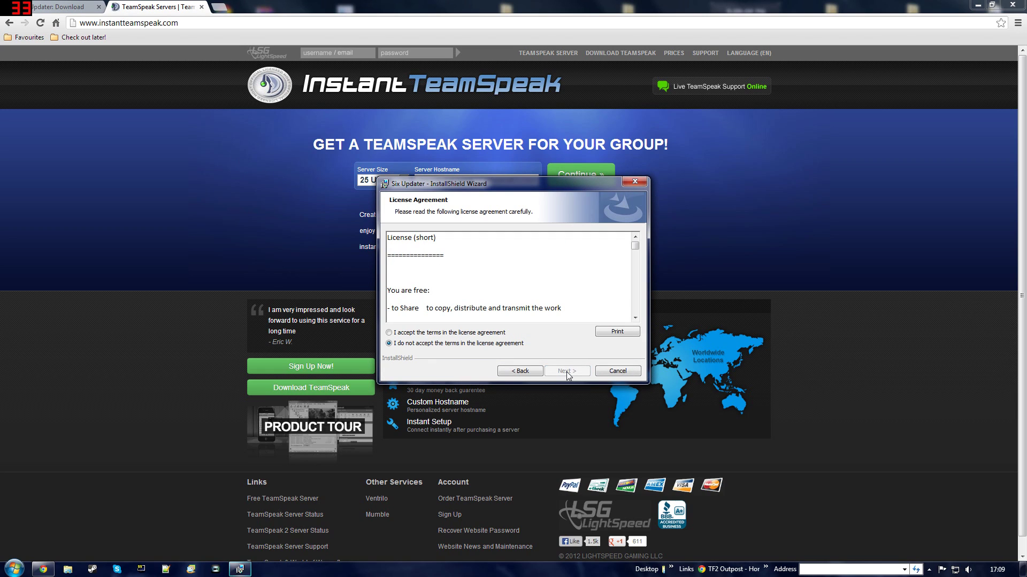
click(422, 333)
click(557, 372)
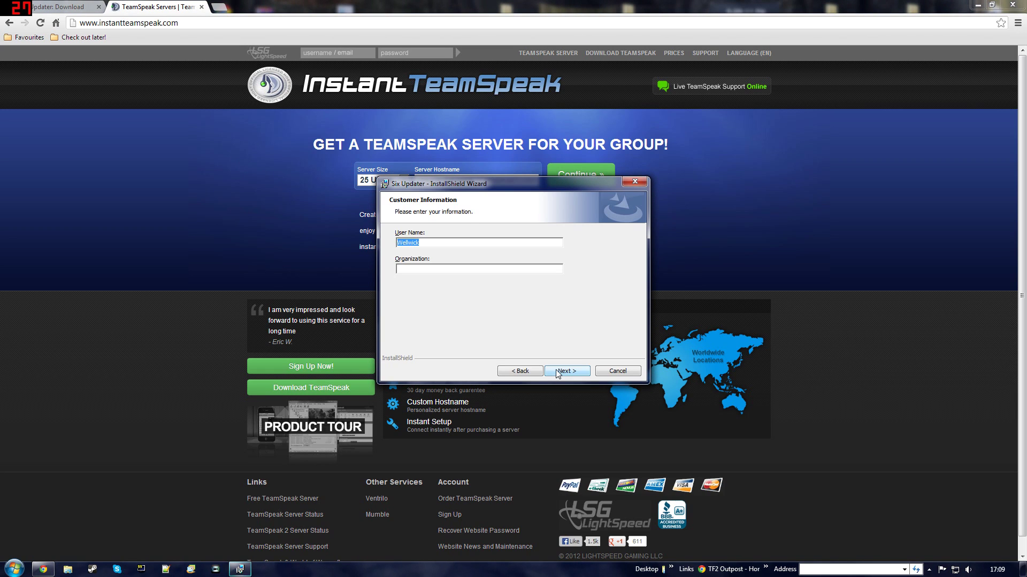
click(557, 371)
click(558, 373)
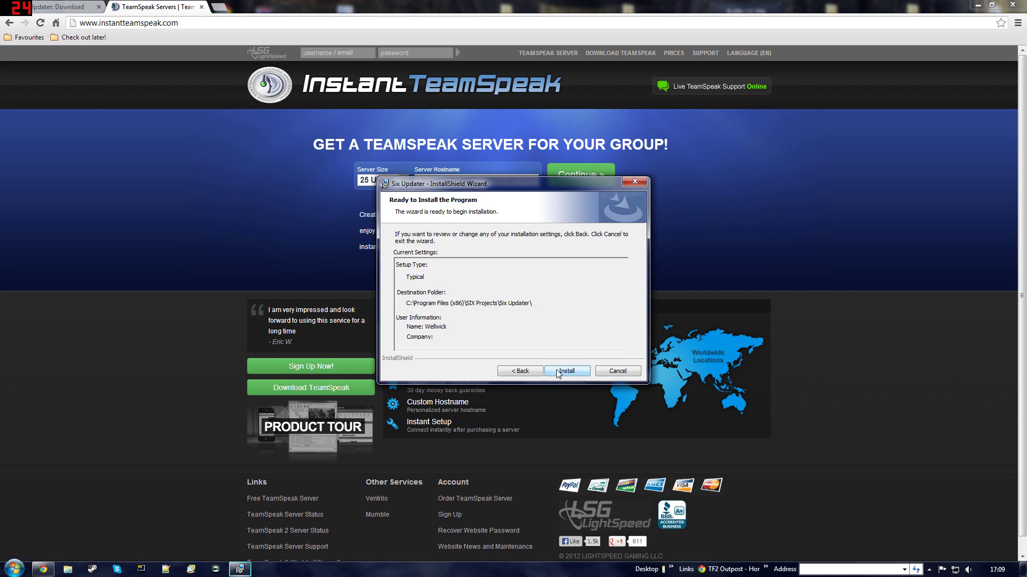
click(558, 371)
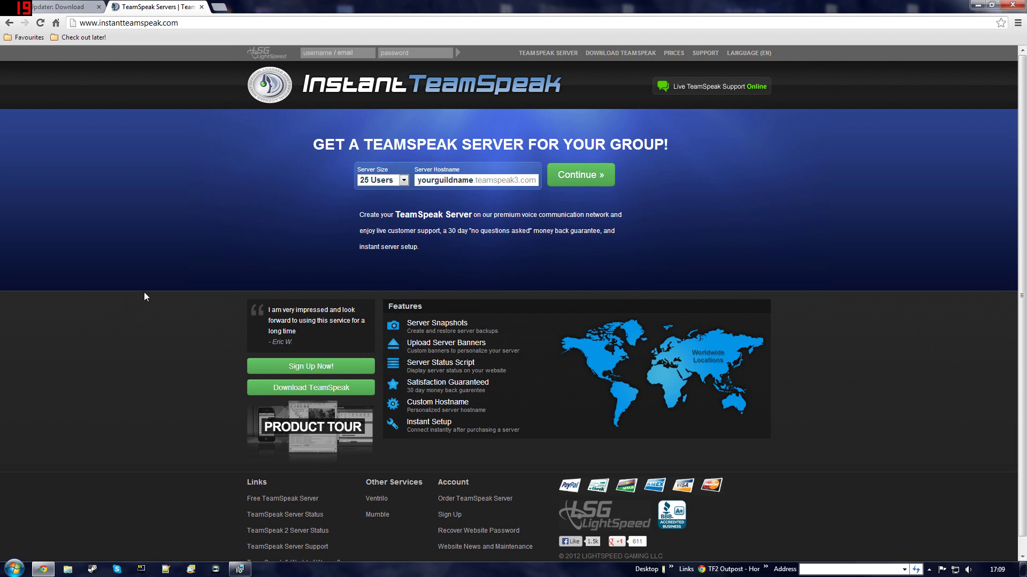
Download the TeamSpeak 3 Windows client, agreeing to the license and skipping the survey
click(286, 392)
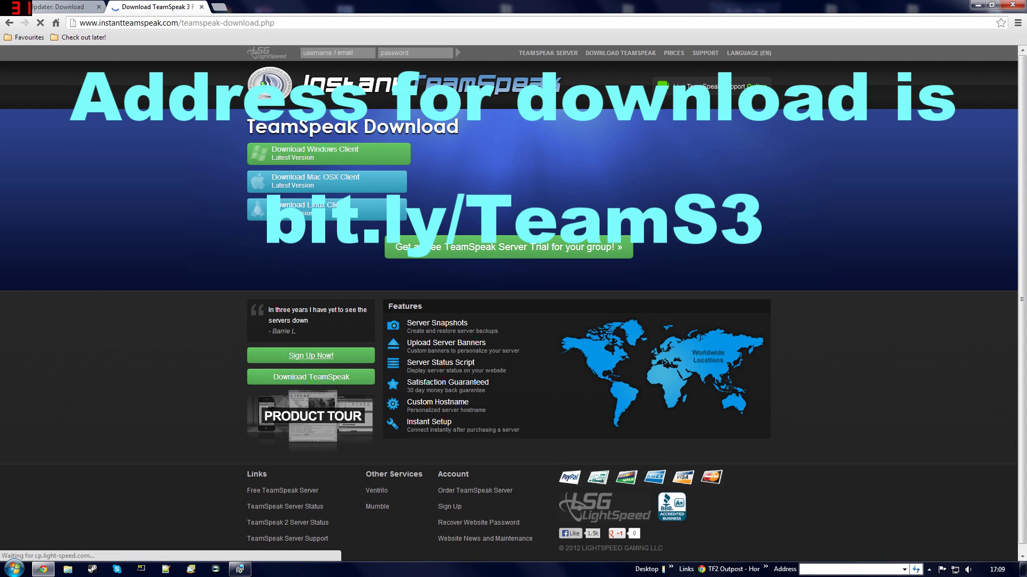
click(299, 156)
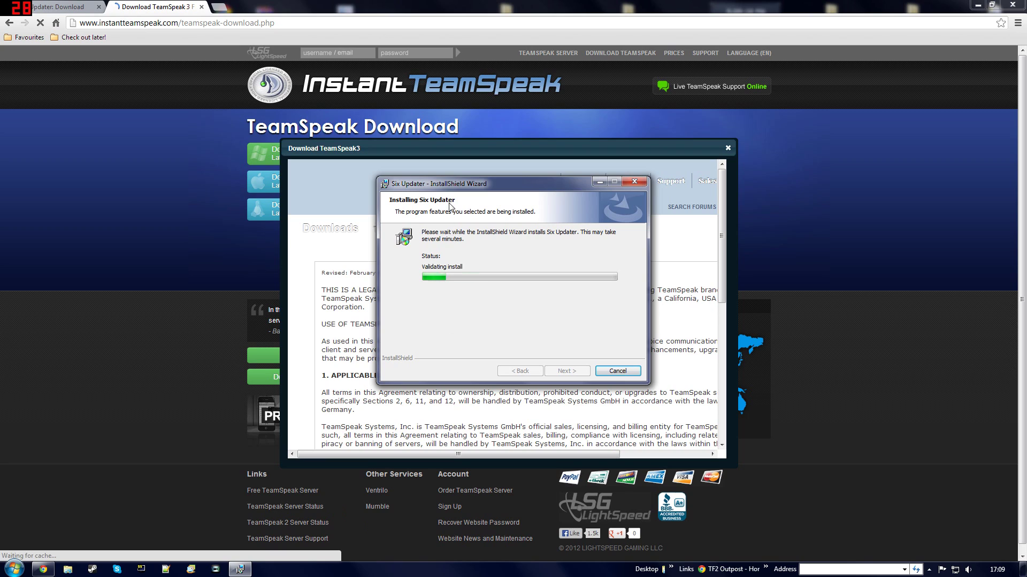
click(662, 221)
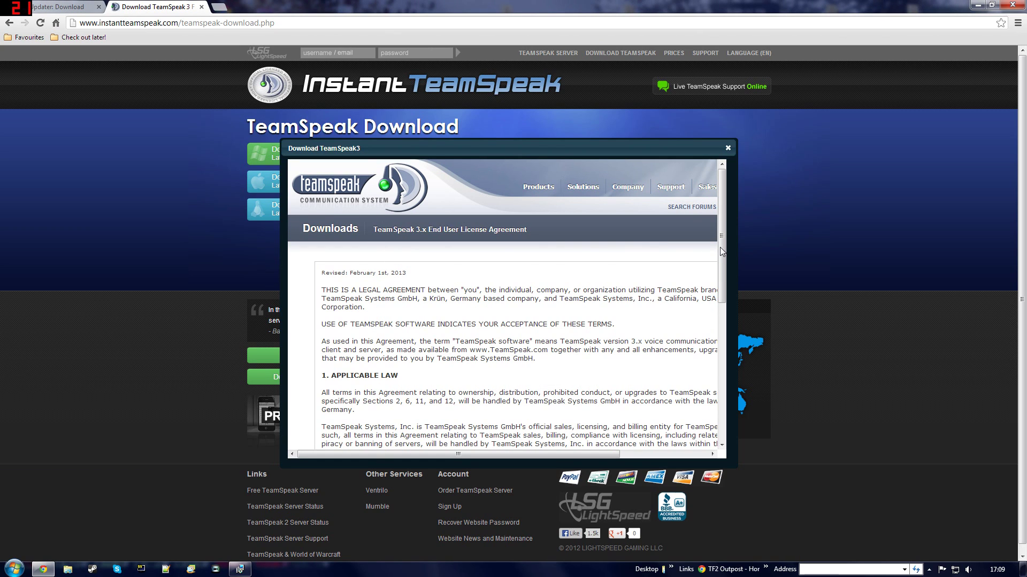
scroll(723, 271, down, 15)
scroll(497, 352, down, 20)
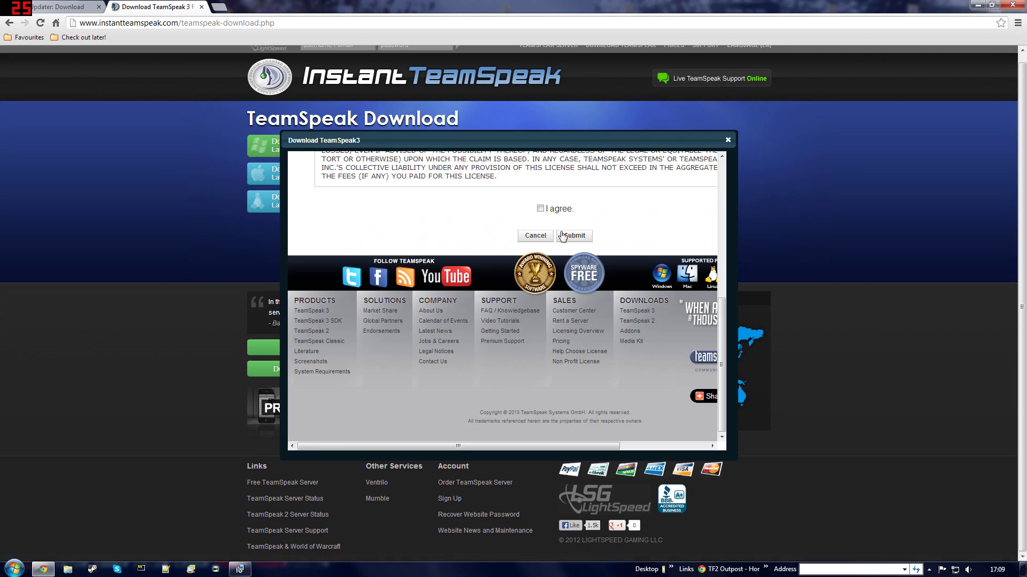
scroll(606, 219, up, 1)
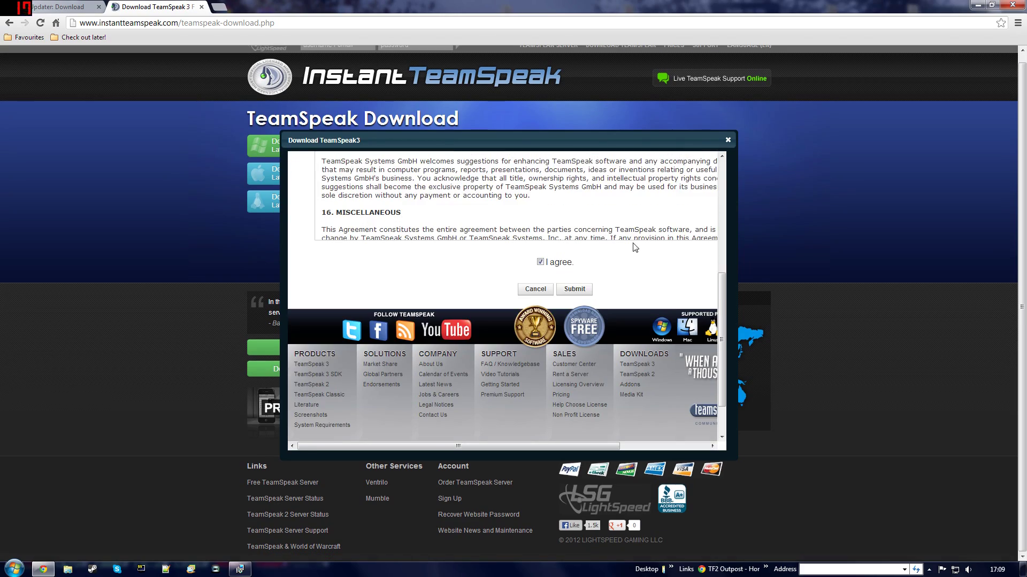
click(569, 289)
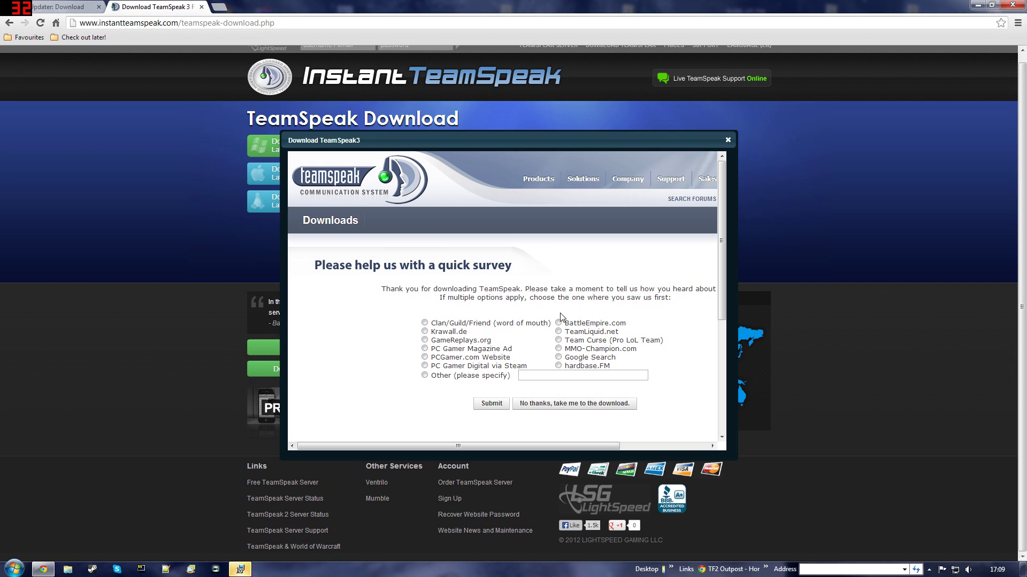
click(565, 403)
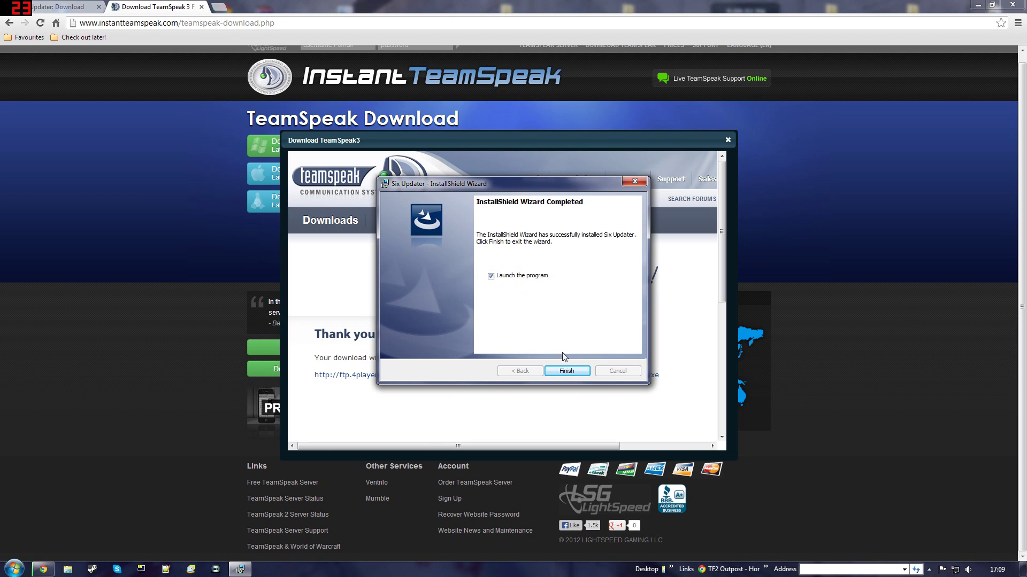
Finish the Six Updater setup with the program set to launch, and view the update's changelog before closing it
click(567, 370)
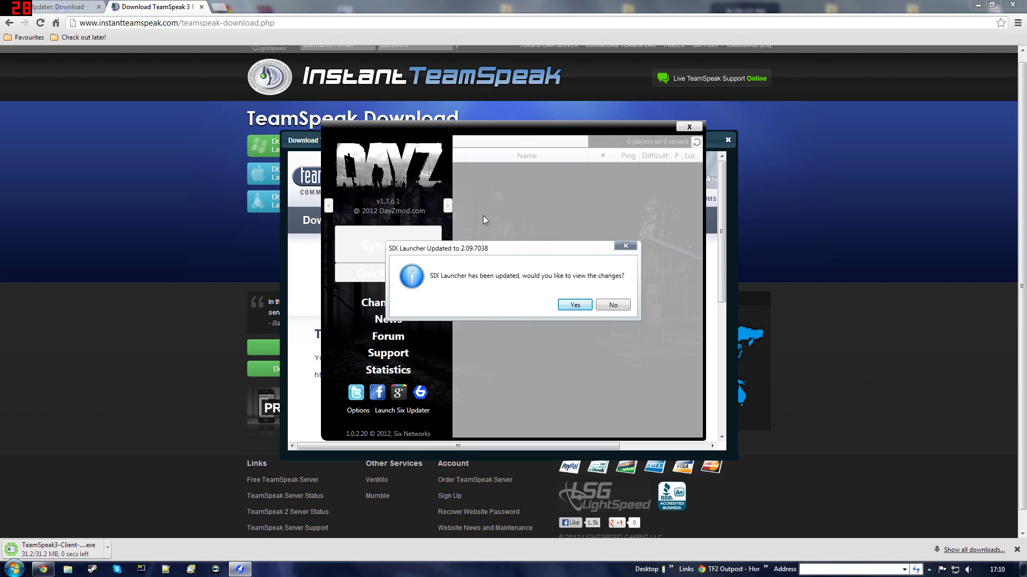
click(569, 306)
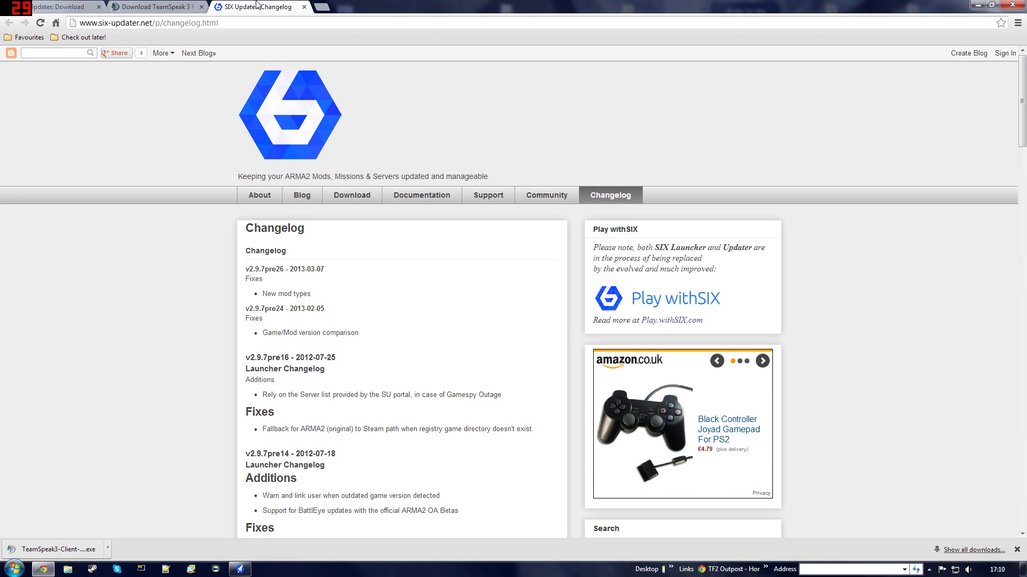
middle_click(256, 4)
Launch Six Updater from the DayZ launcher and close the launcher
click(243, 568)
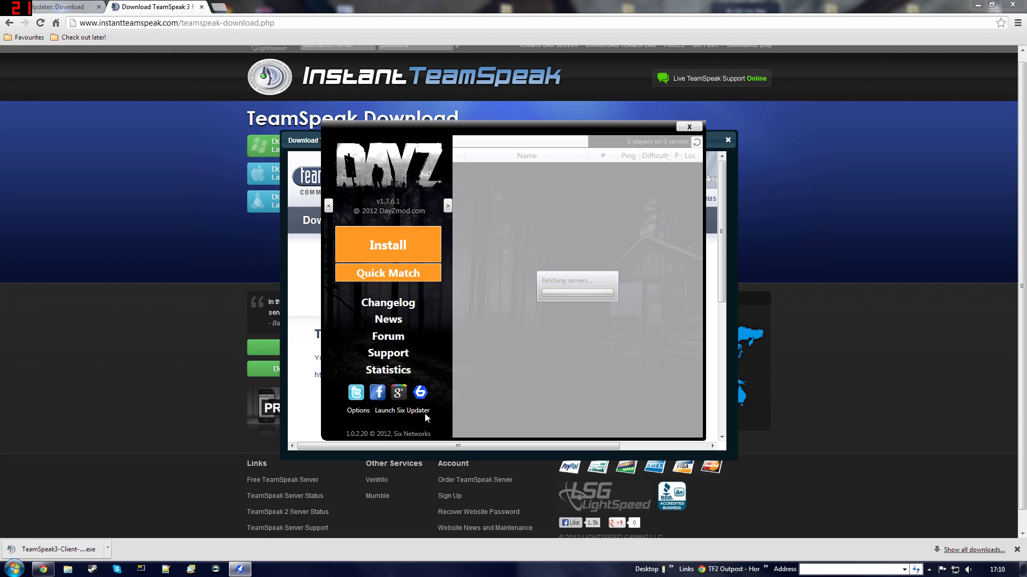
click(398, 412)
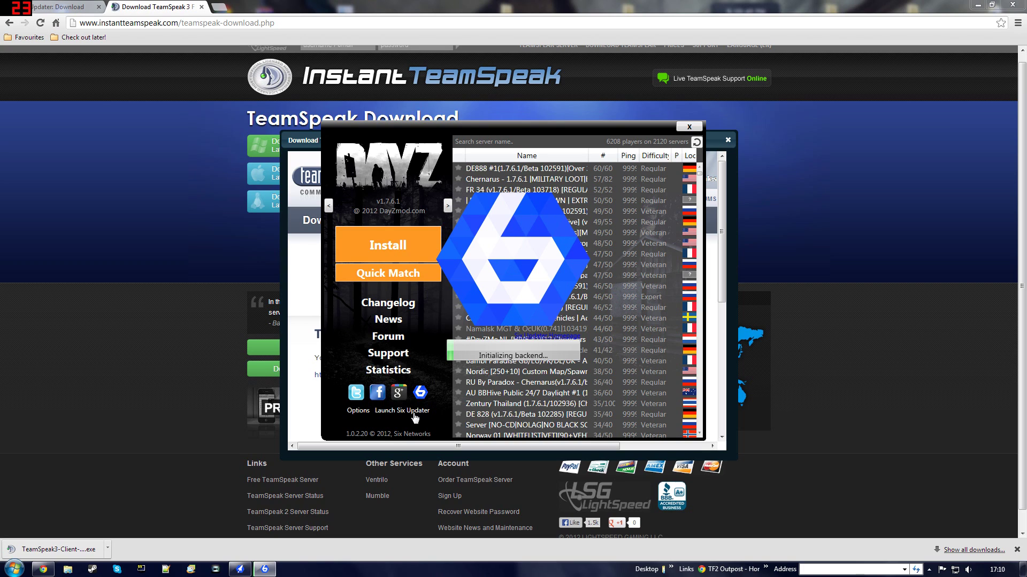
click(688, 127)
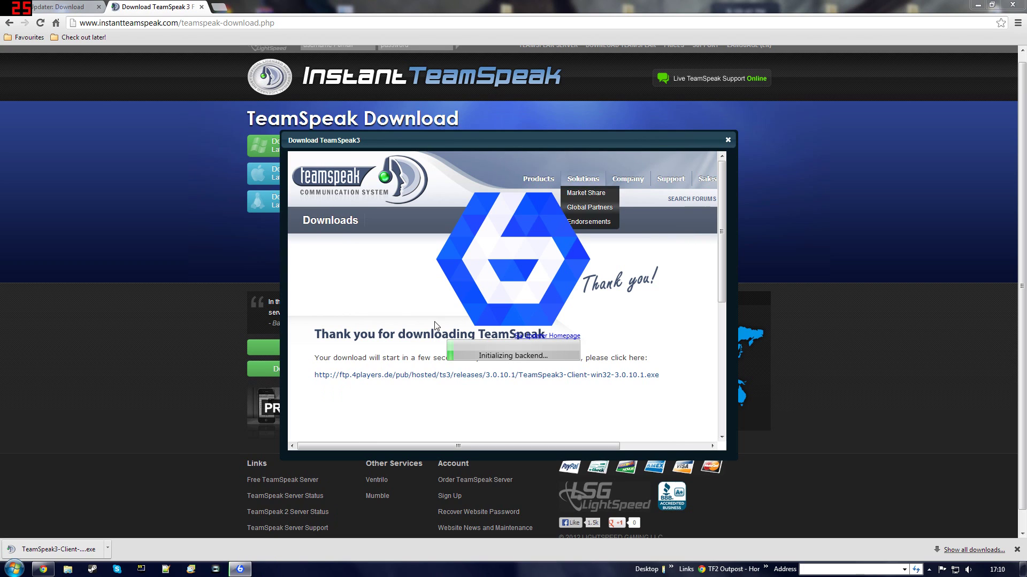
Run the downloaded TeamSpeak 3 client installer and install it for anyone using this computer, keeping the default Start Menu folder
click(101, 549)
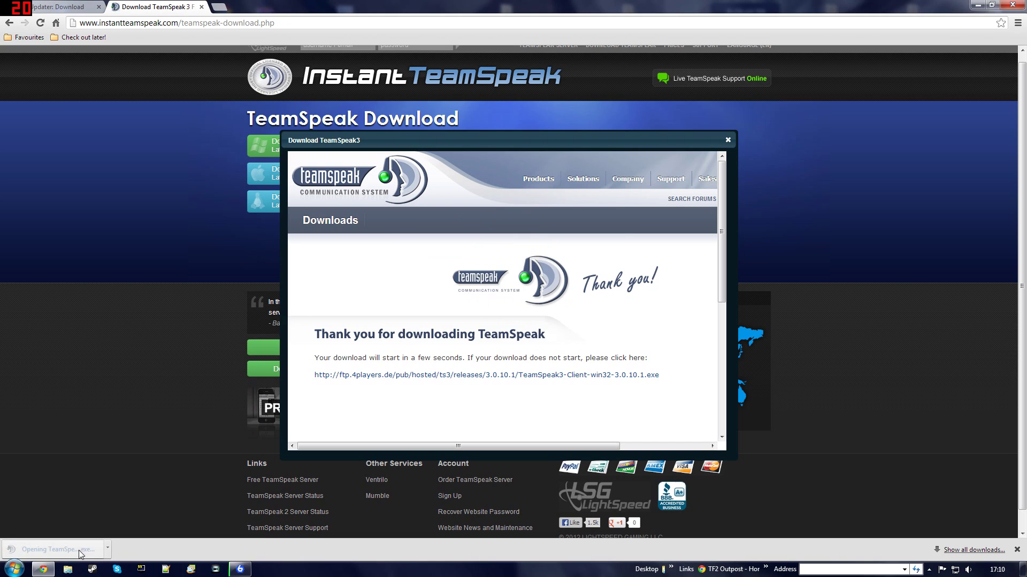
click(543, 294)
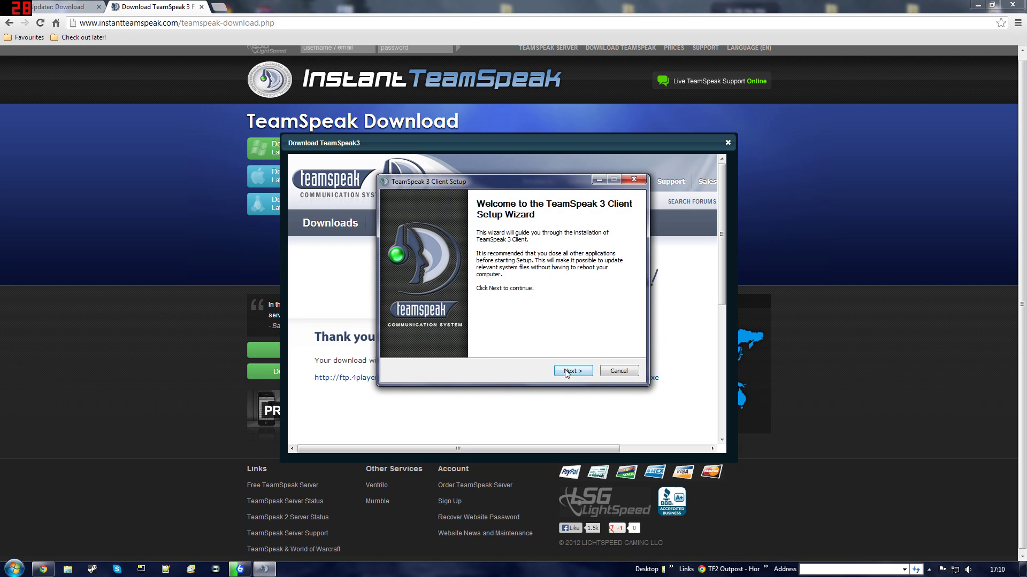
click(567, 372)
click(567, 371)
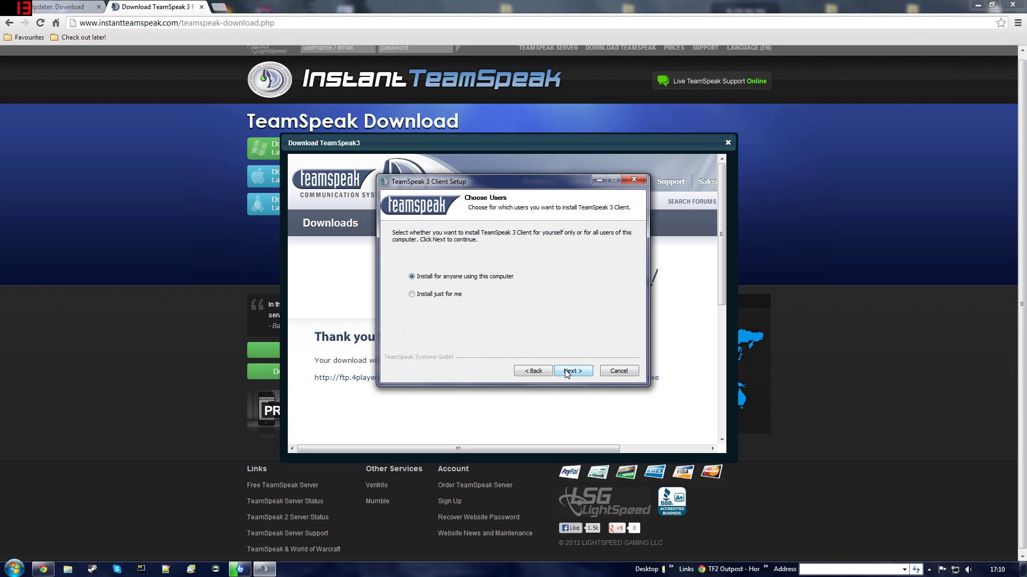
click(567, 372)
click(567, 372)
click(567, 371)
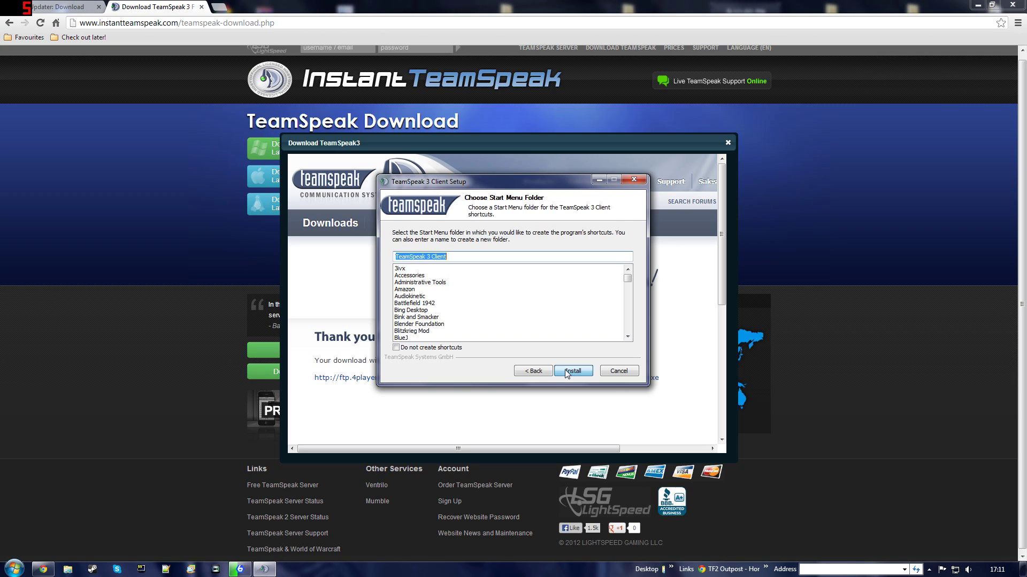
click(567, 371)
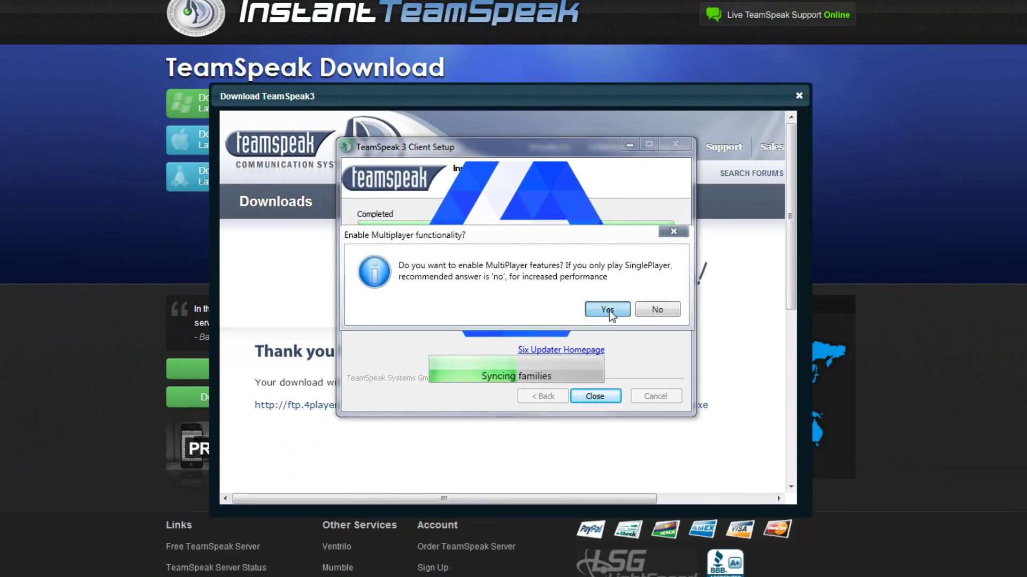
Enable Six Updater's multiplayer features and close the completed TeamSpeak 3 client setup
click(780, 355)
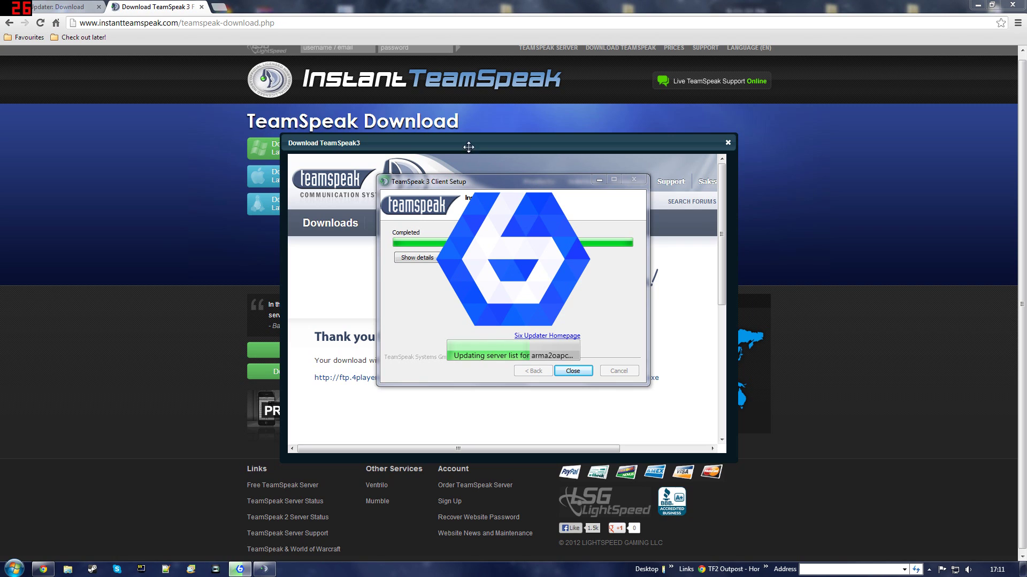
click(576, 373)
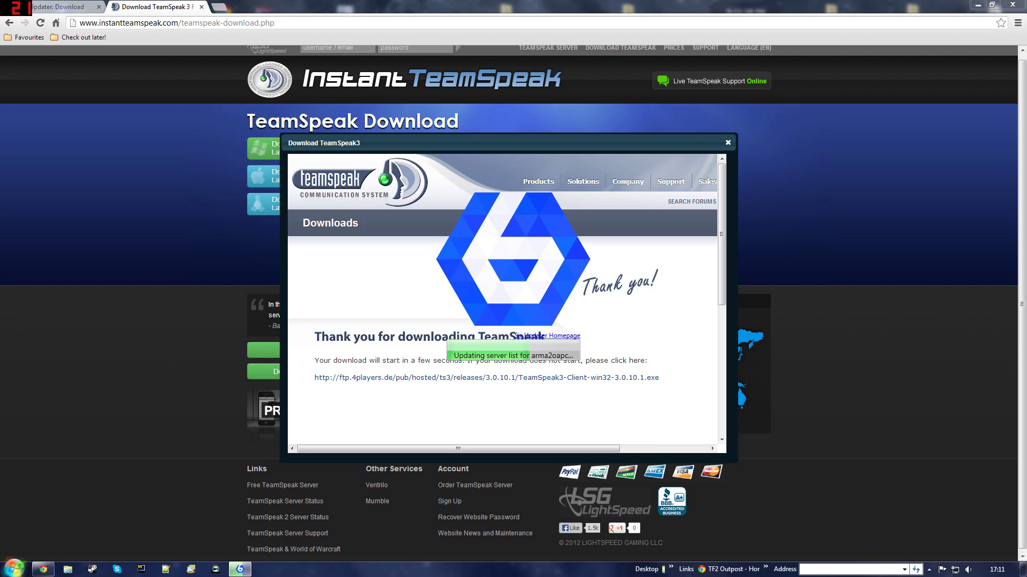
Search the installed programs for "team" and start TeamSpeak 3 Client
click(13, 569)
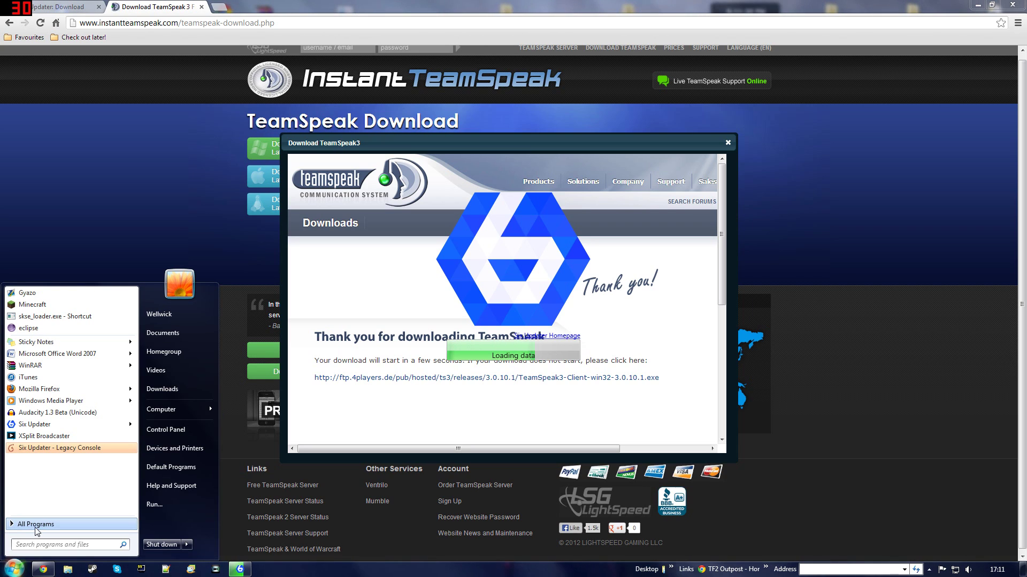
text(team)
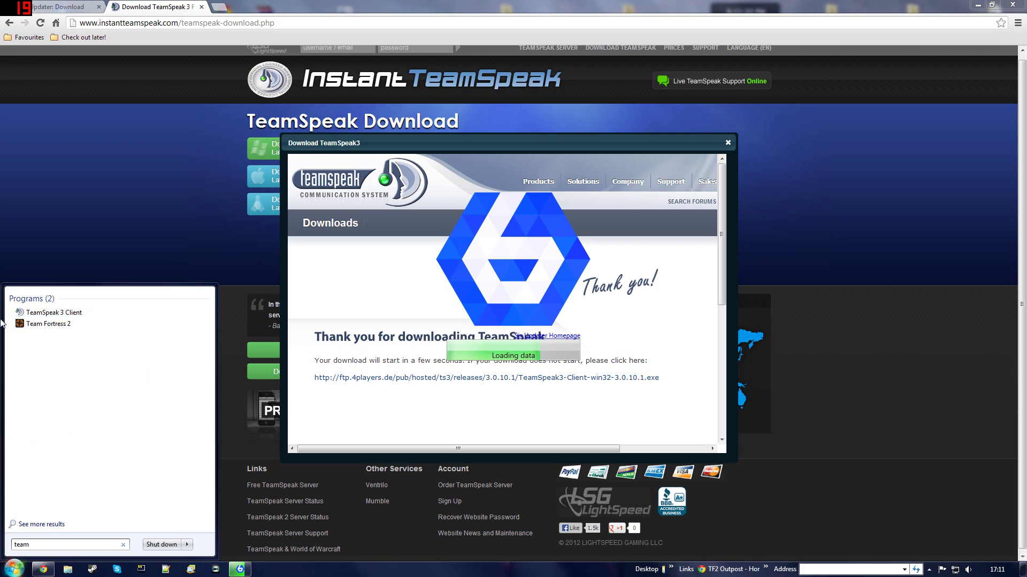
click(31, 309)
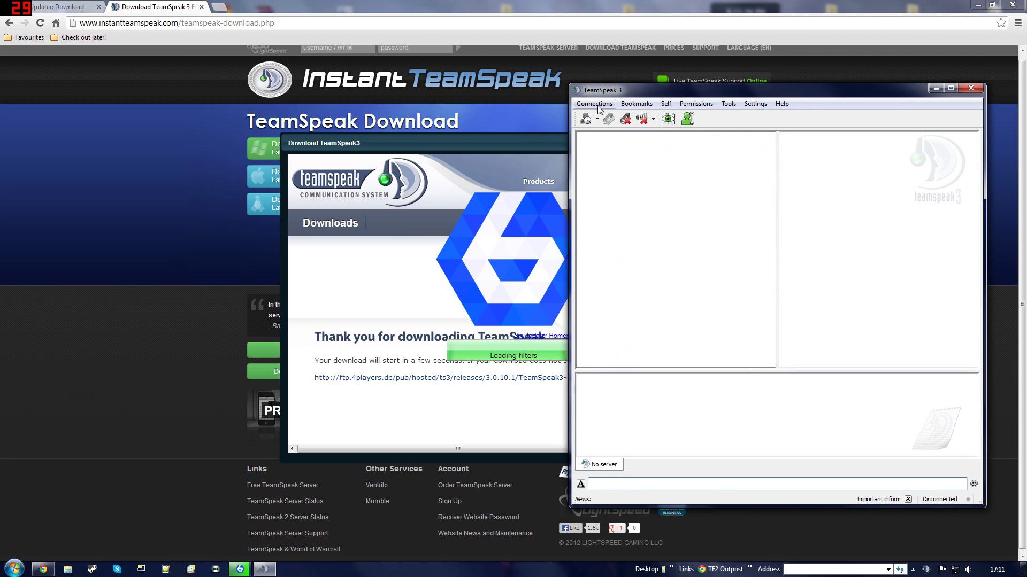
click(596, 105)
click(600, 117)
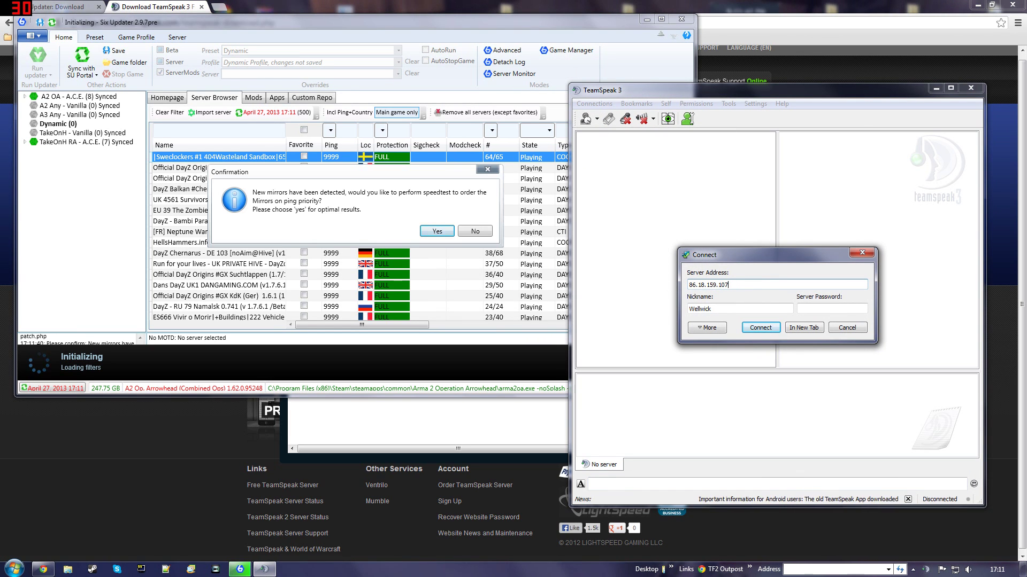
drag(725, 251, 586, 228)
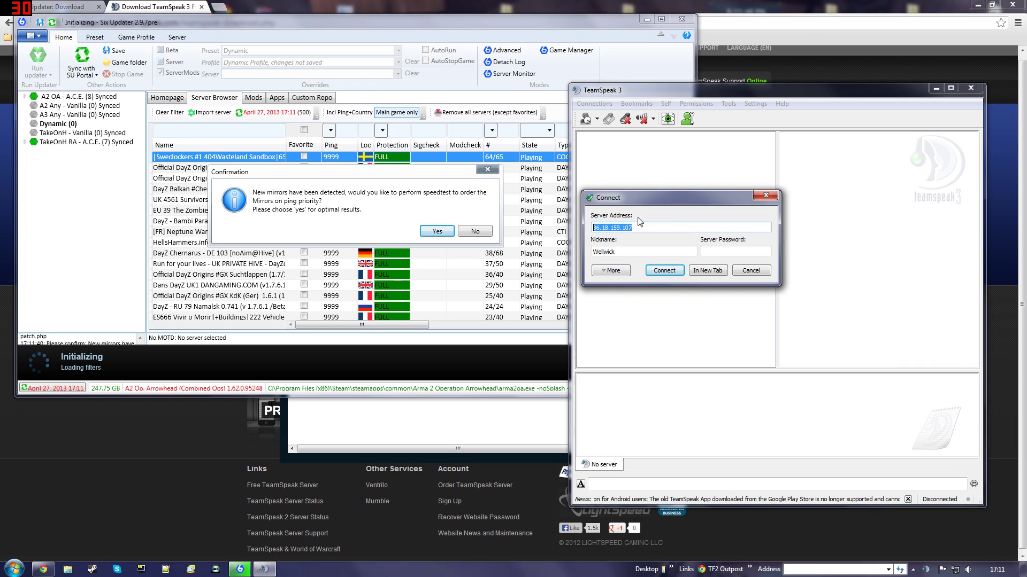
key(End)
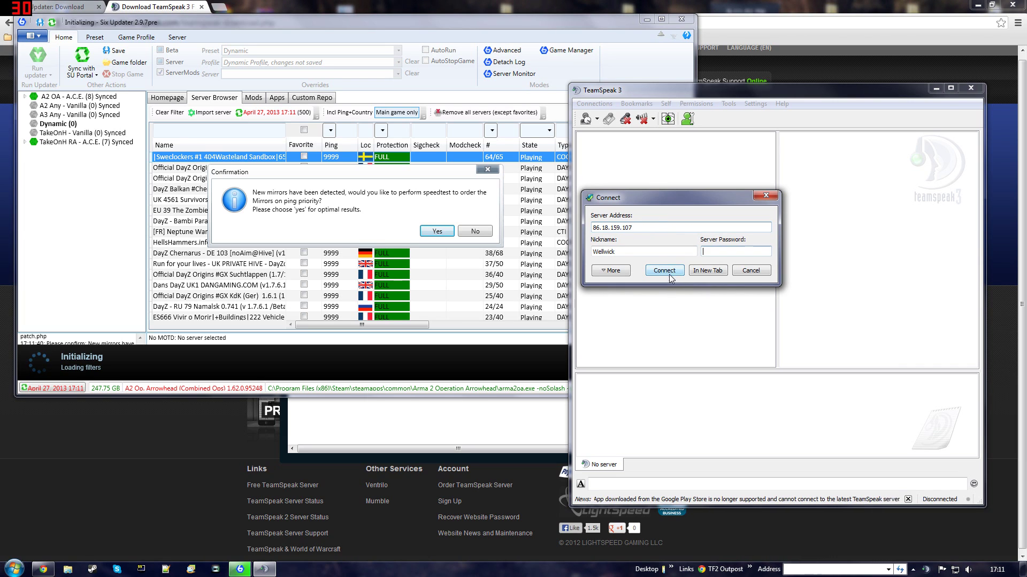
click(752, 270)
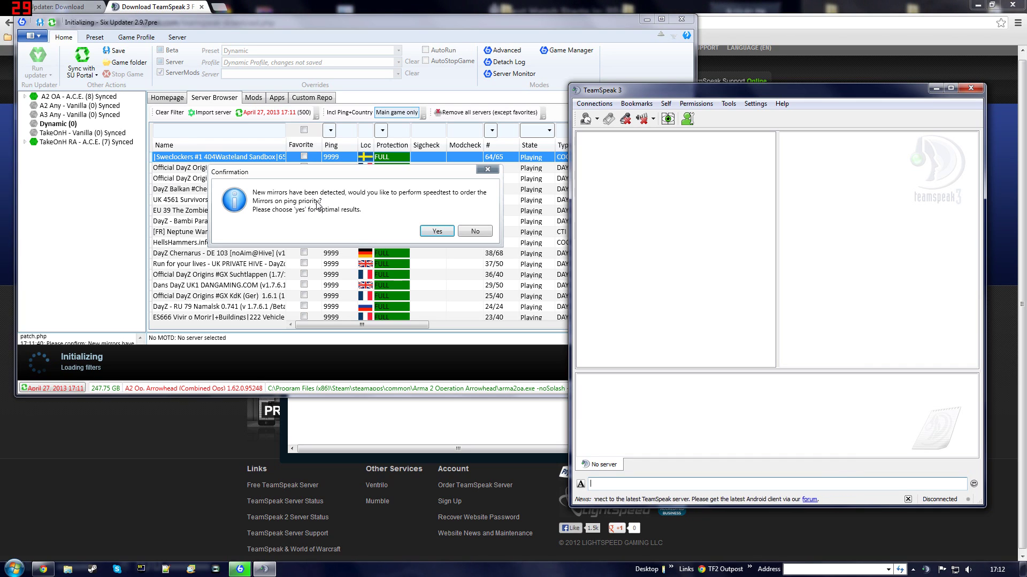
Agree to Six Updater's speed test for ordering the new mirrors by ping priority
click(452, 233)
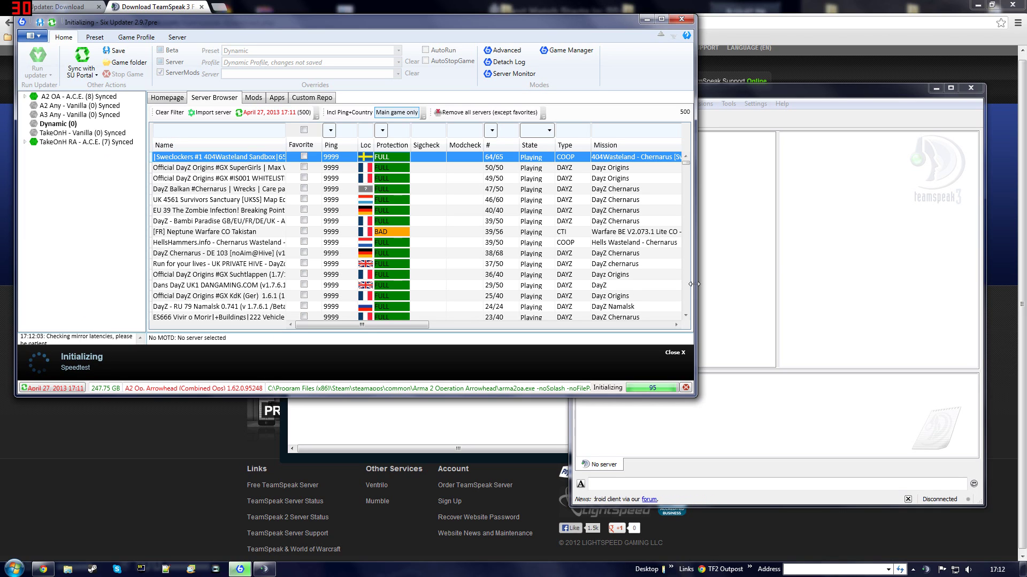
Switch to TeamSpeak 3, open its capture options and set the voice activation level to about -10
click(780, 264)
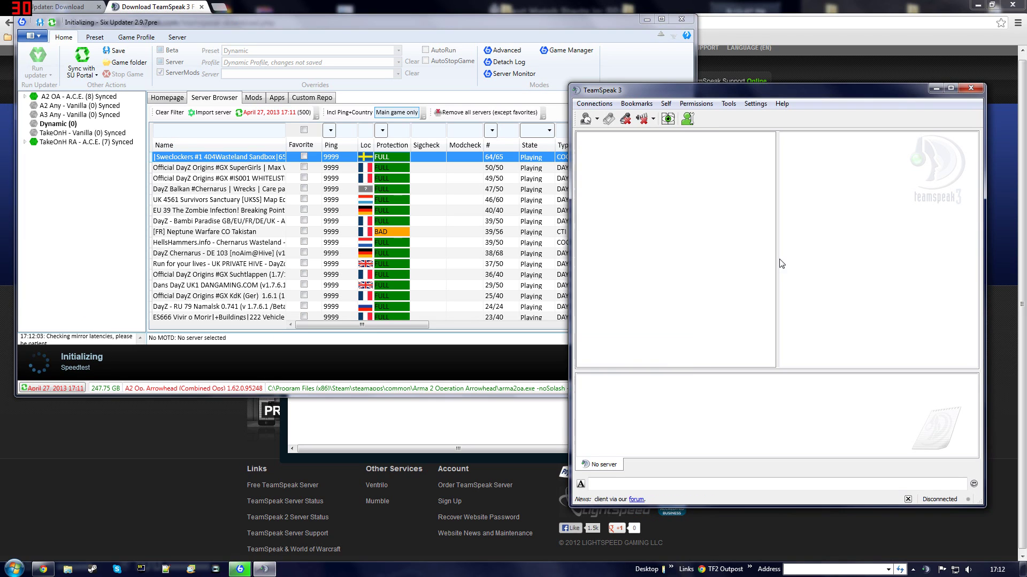
click(597, 119)
click(717, 106)
click(755, 104)
click(769, 164)
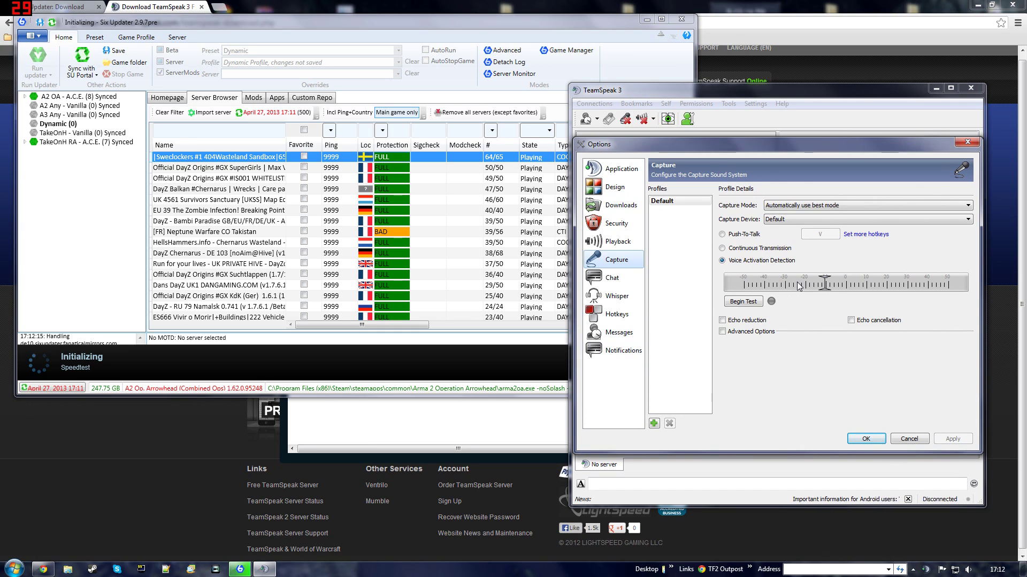
drag(827, 288, 827, 289)
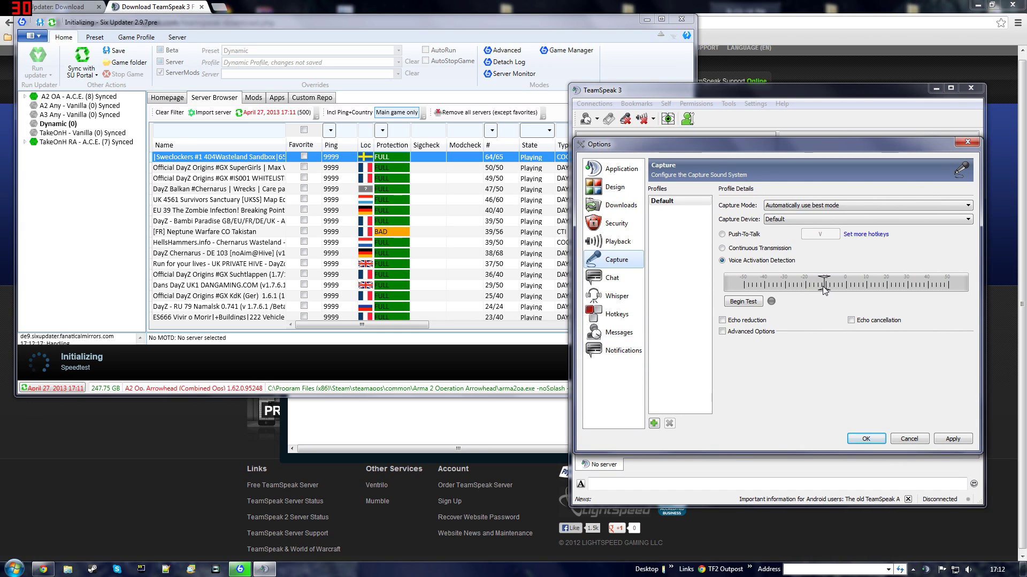
Run and stop a microphone test, and apply and confirm the TeamSpeak capture options
click(743, 301)
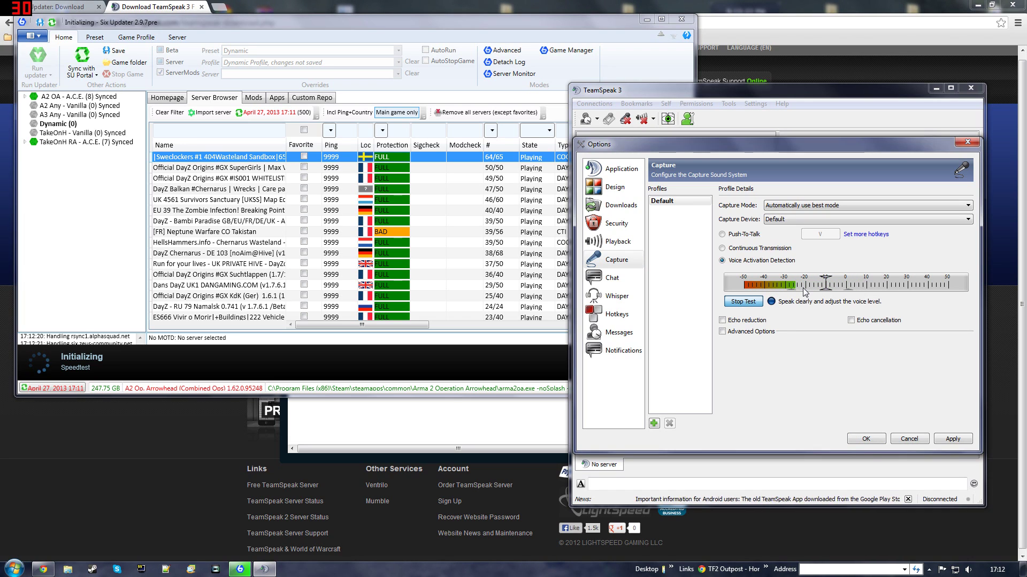
click(743, 302)
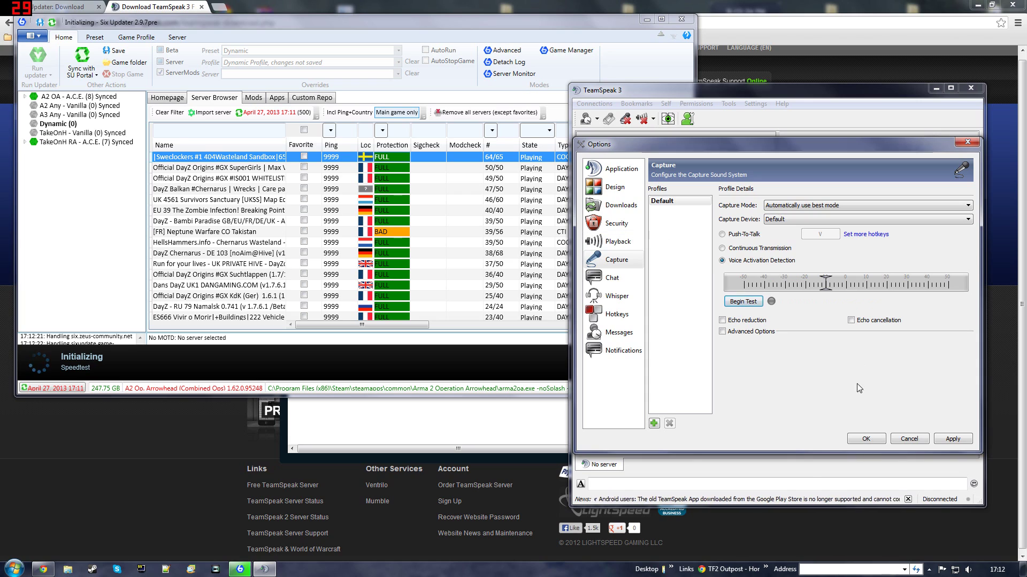
click(700, 481)
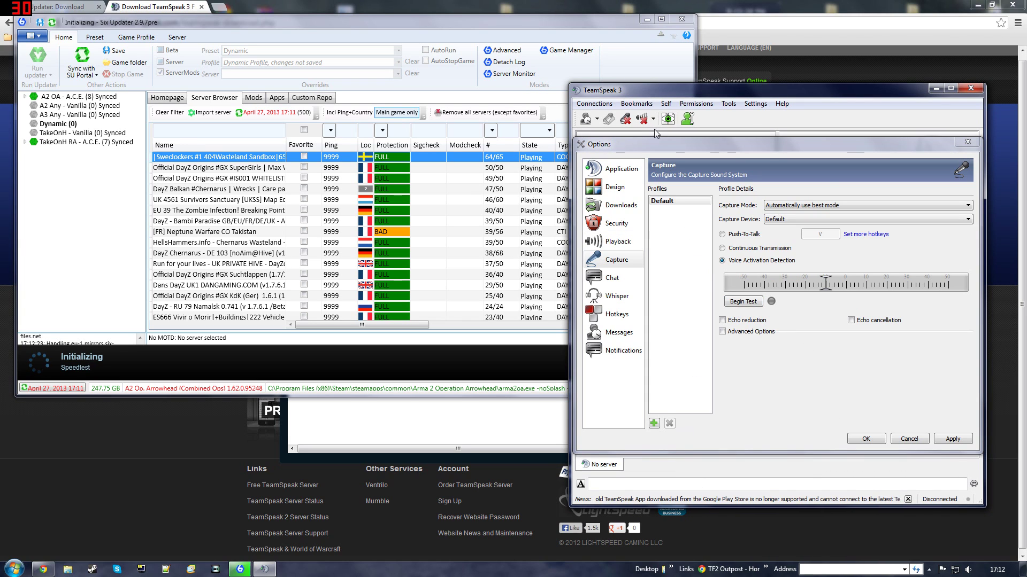
click(953, 438)
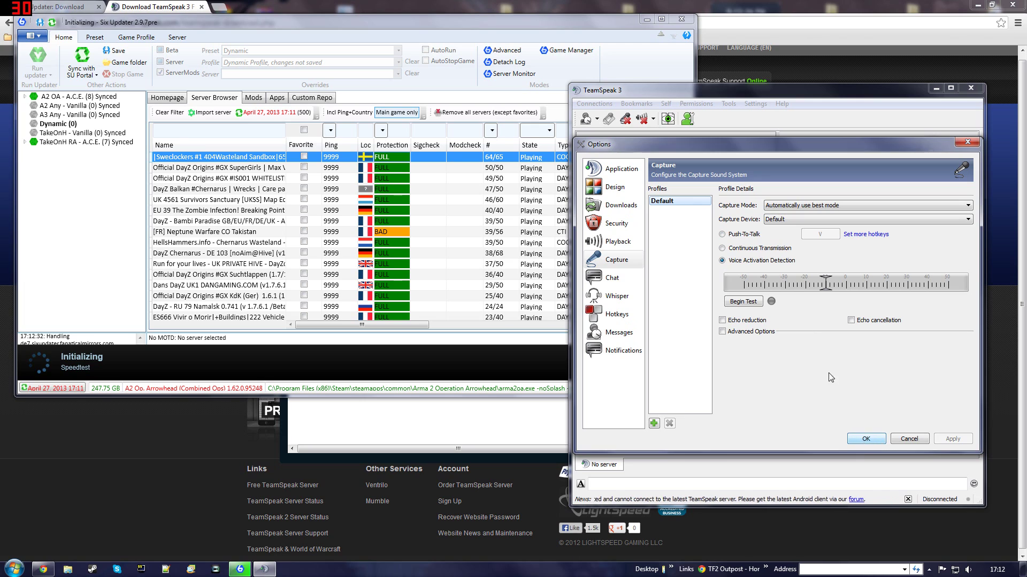
click(862, 437)
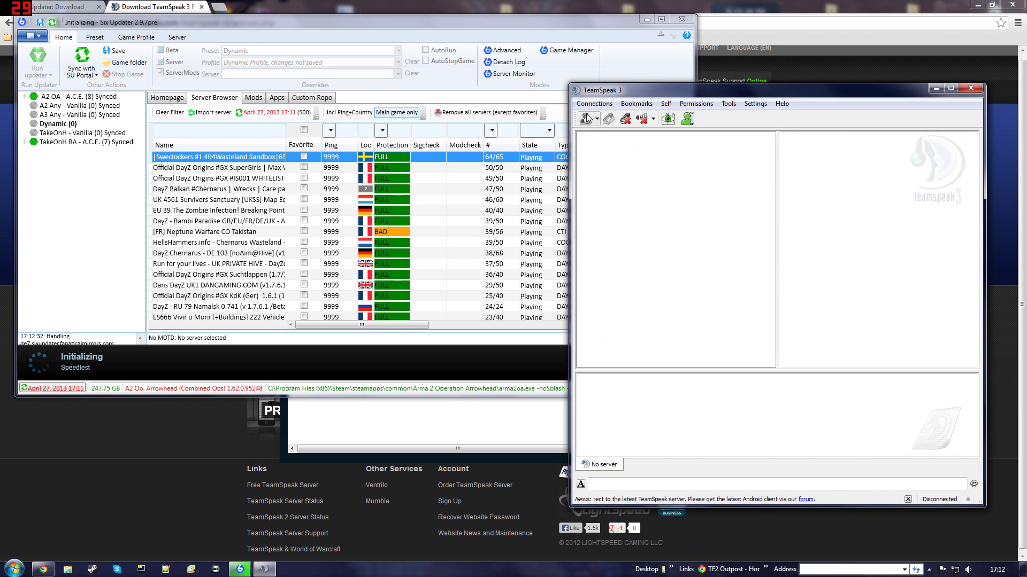
Browse the public TeamSpeak server list and close it without connecting
click(597, 120)
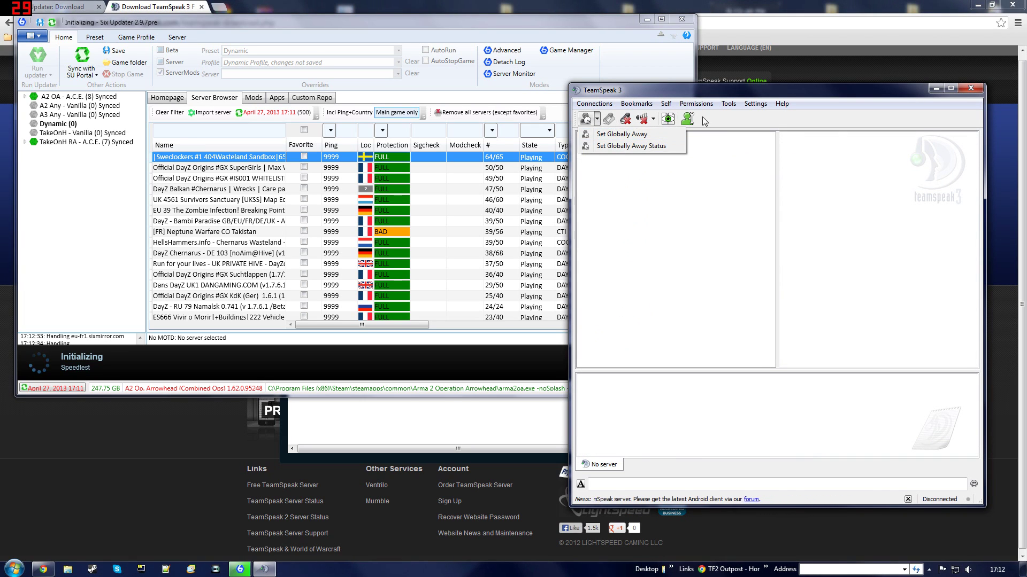
click(663, 104)
click(665, 104)
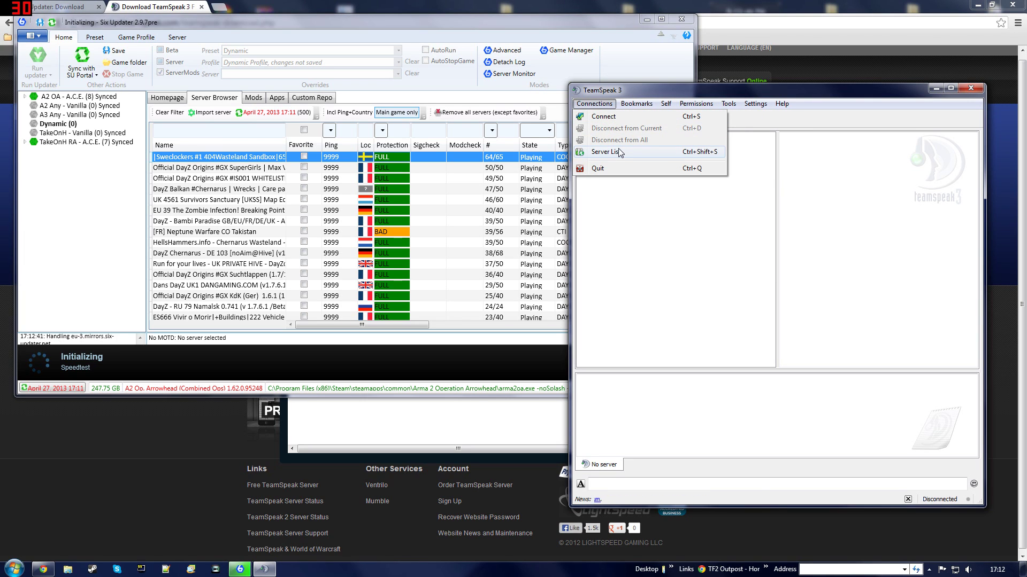
click(618, 150)
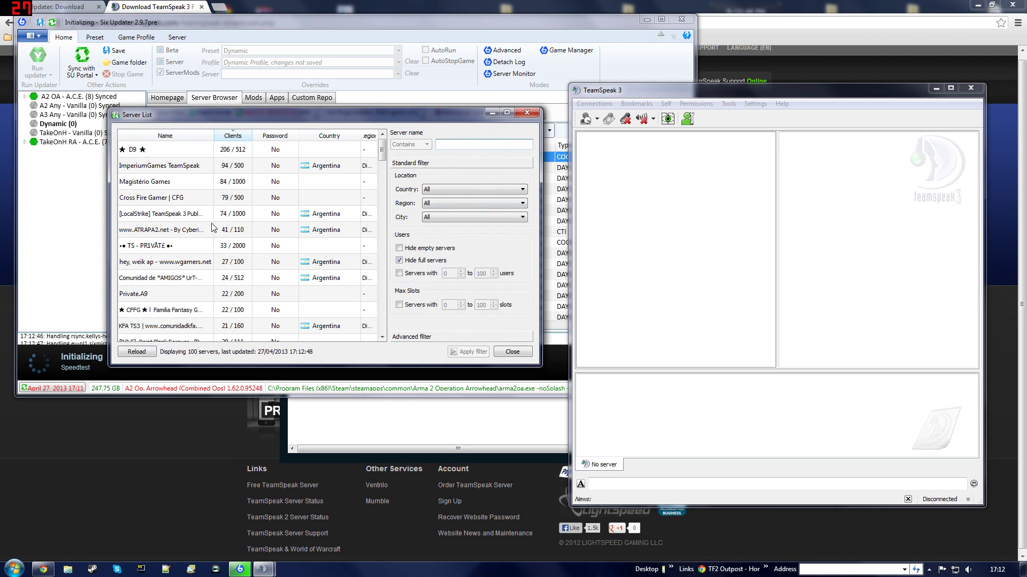
drag(382, 156, 520, 140)
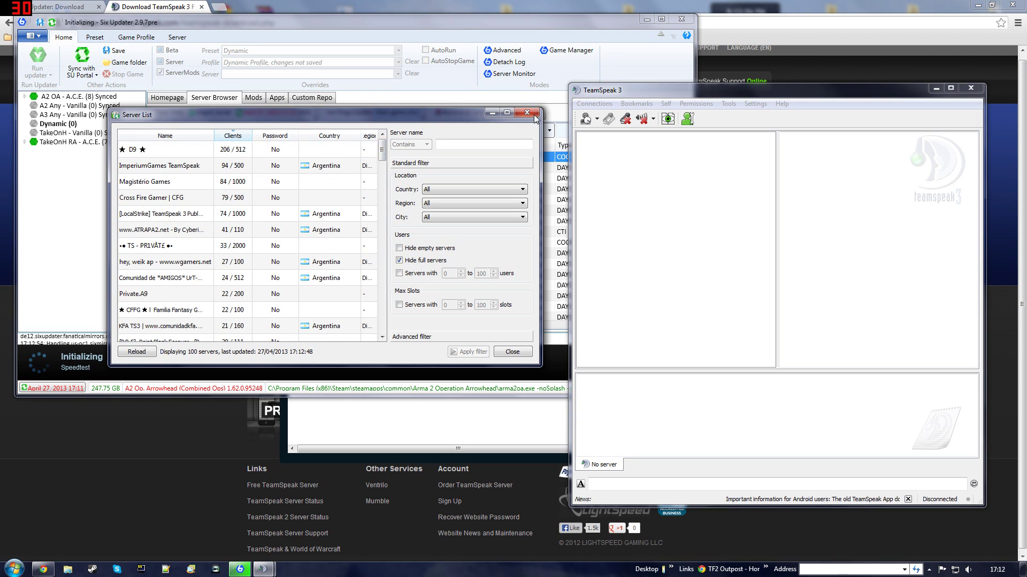
click(527, 112)
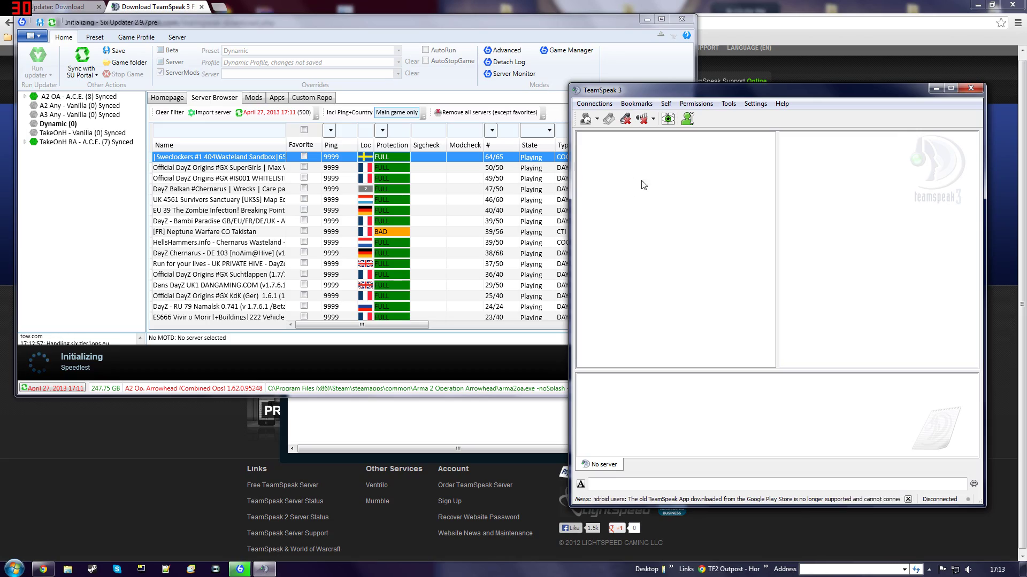
Switch to Six Updater, review the mods in the A2 OA - A.C.E. preset and select the A2 Any - Vanilla preset
click(133, 251)
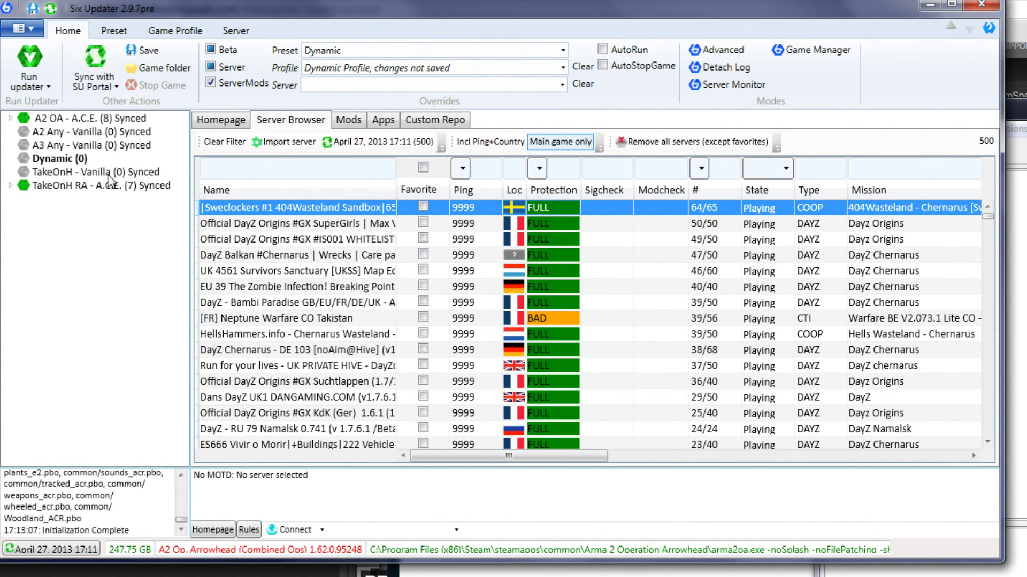
double_click(29, 118)
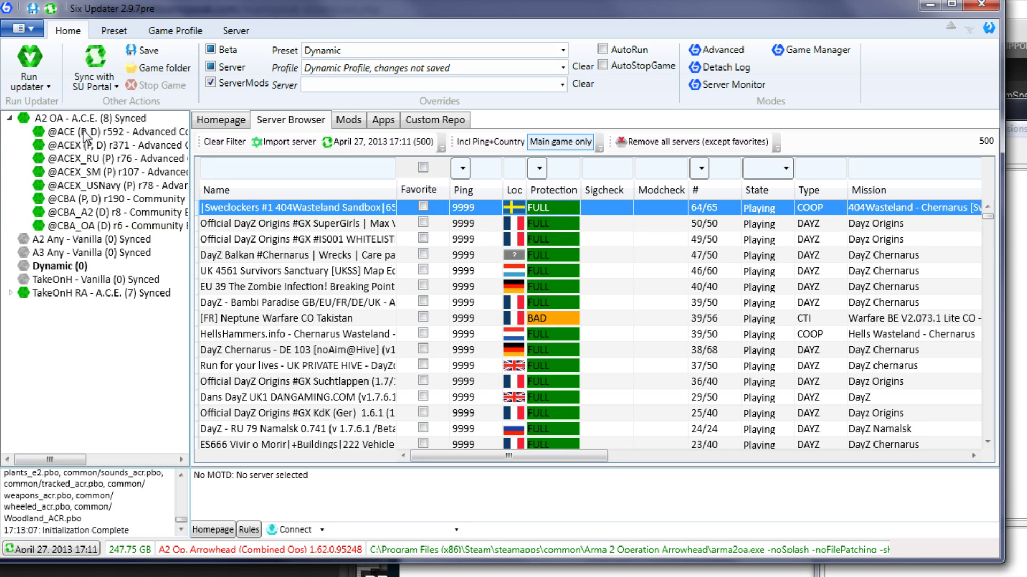
click(72, 240)
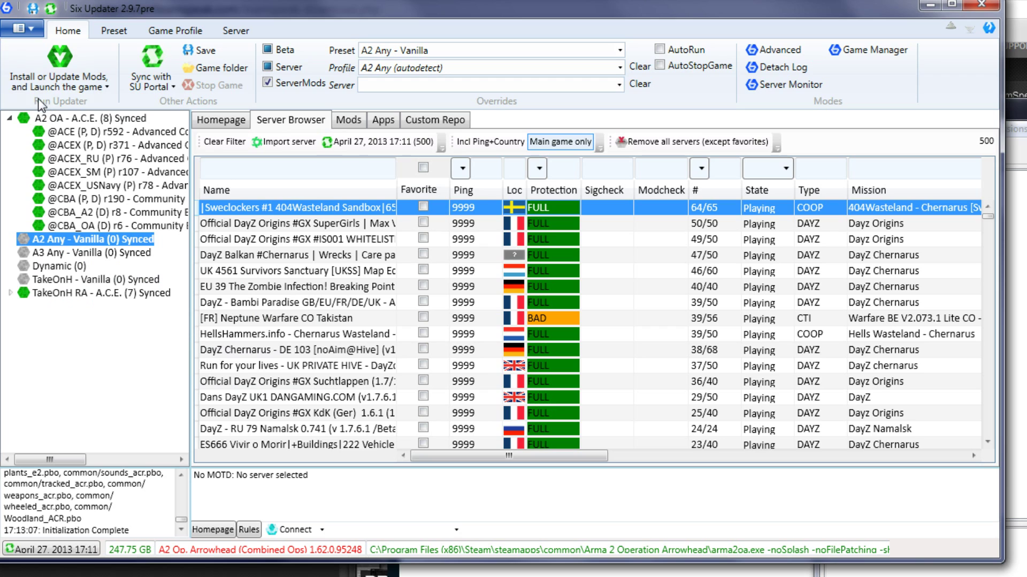
mouse_move(79, 130)
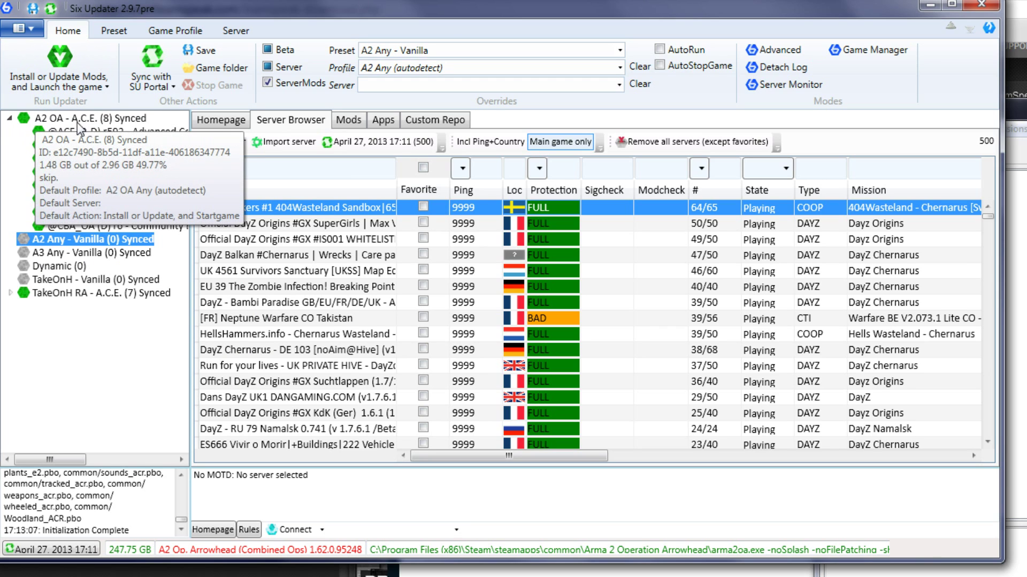
click(10, 119)
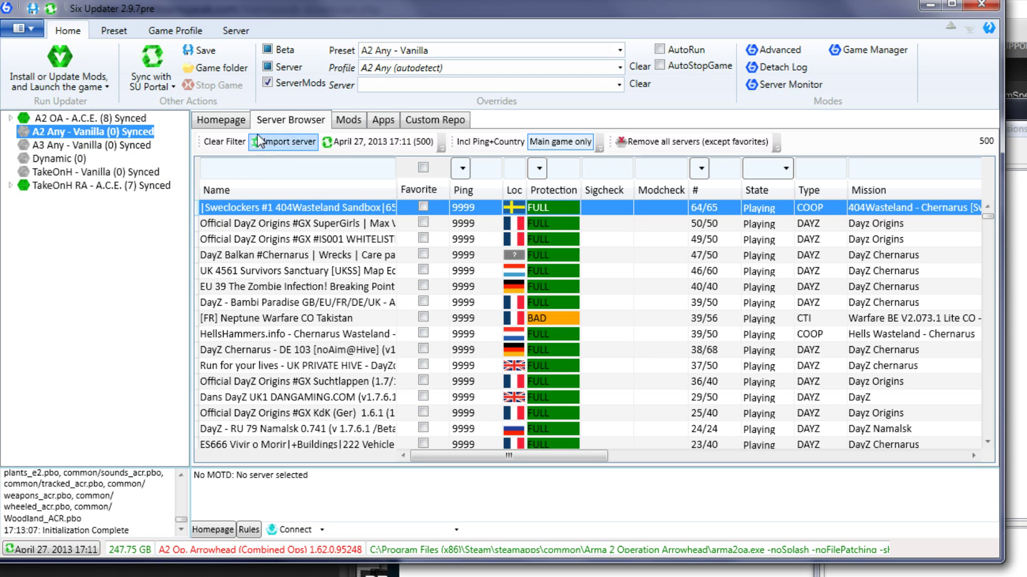
click(348, 127)
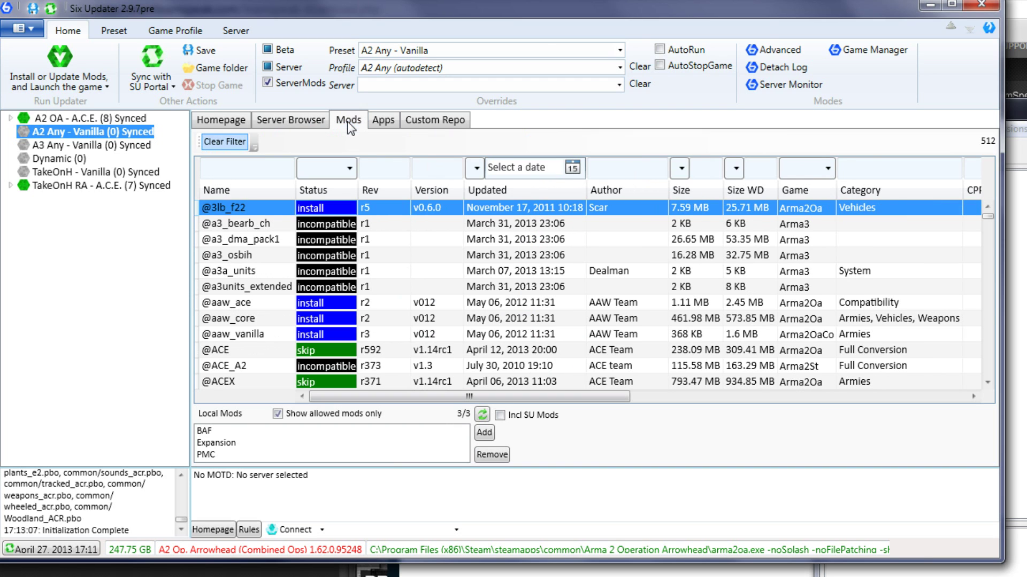
scroll(320, 306, down, 4)
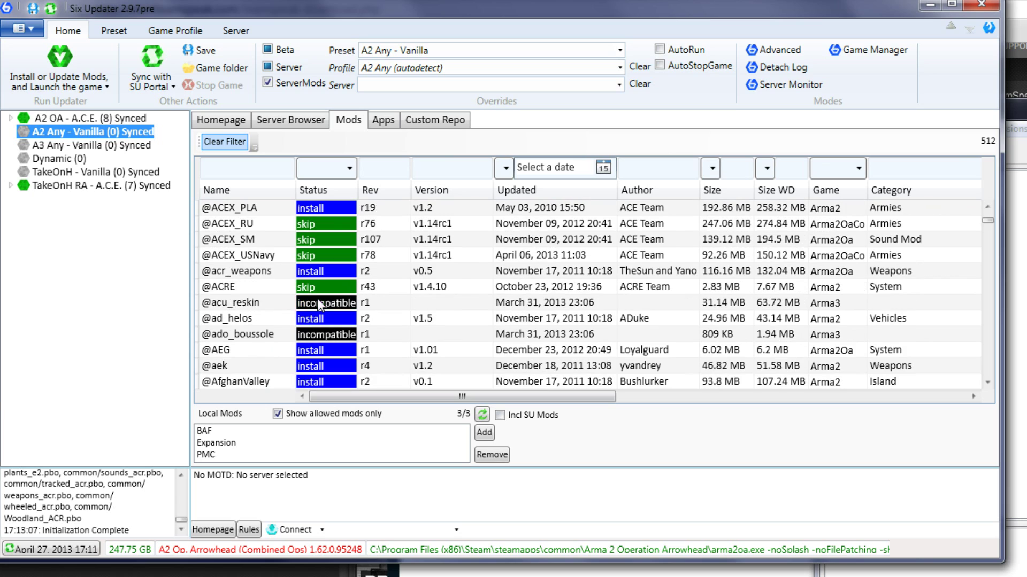
drag(288, 287, 182, 293)
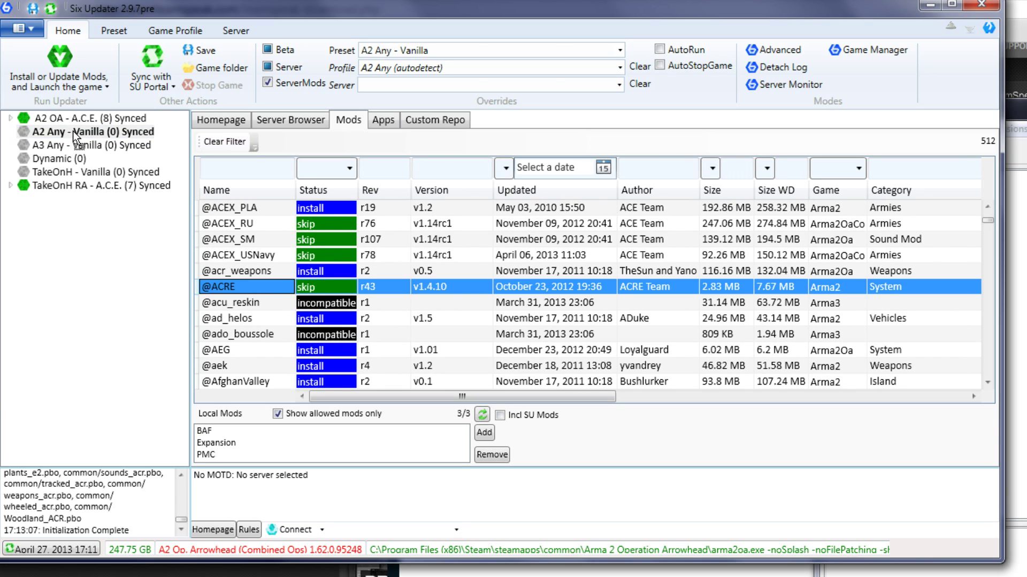
drag(73, 130, 73, 130)
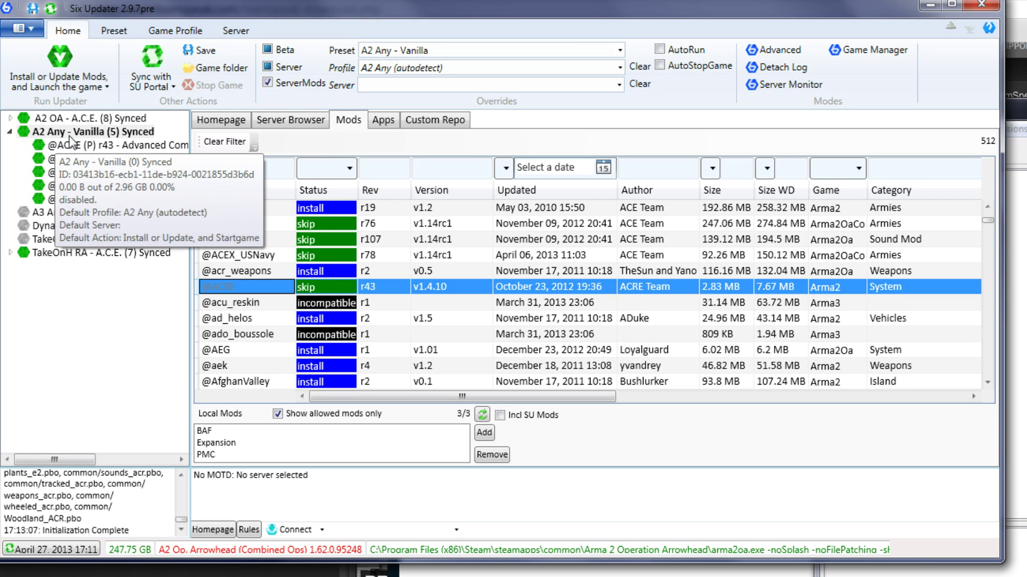
Clone the A2 Any - Vanilla preset and rename the copy to "A2 ACRE"
right_click(84, 134)
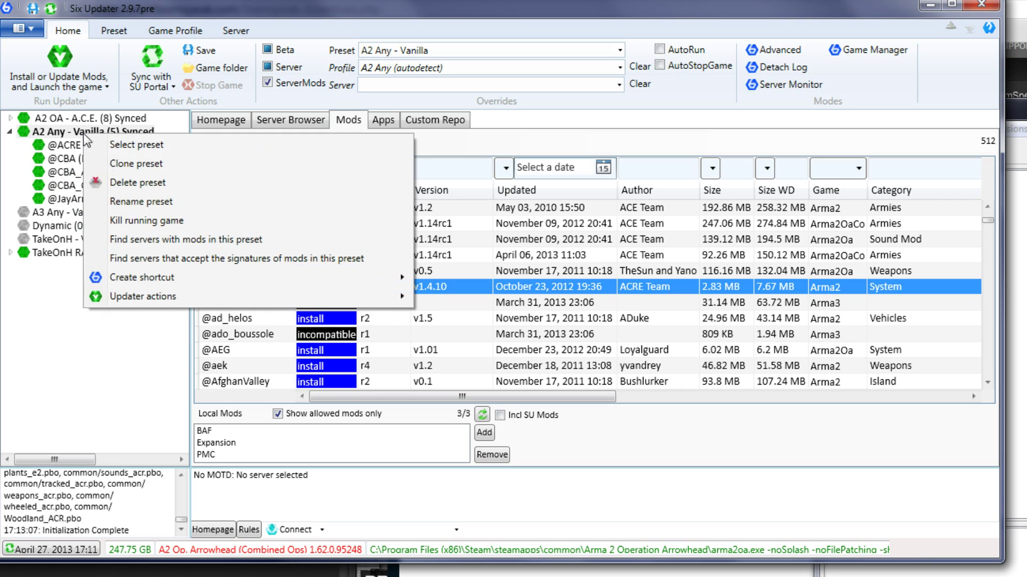
click(122, 165)
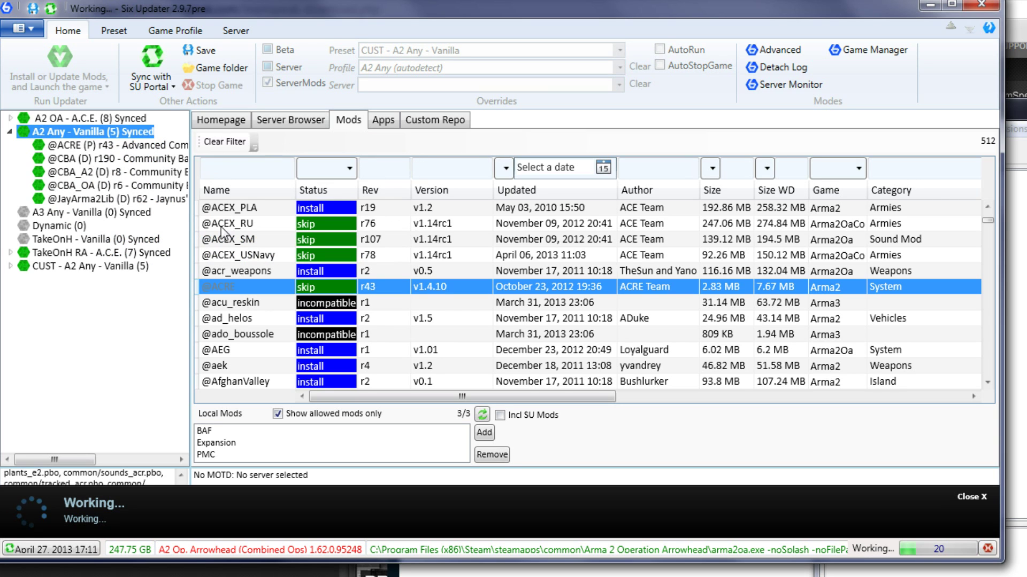
click(95, 266)
right_click(105, 269)
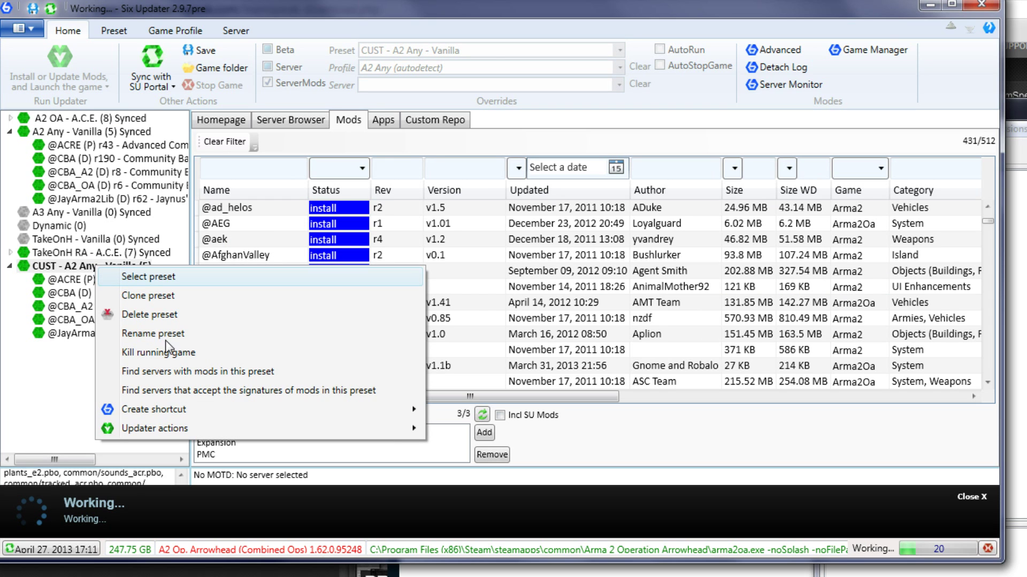
click(152, 332)
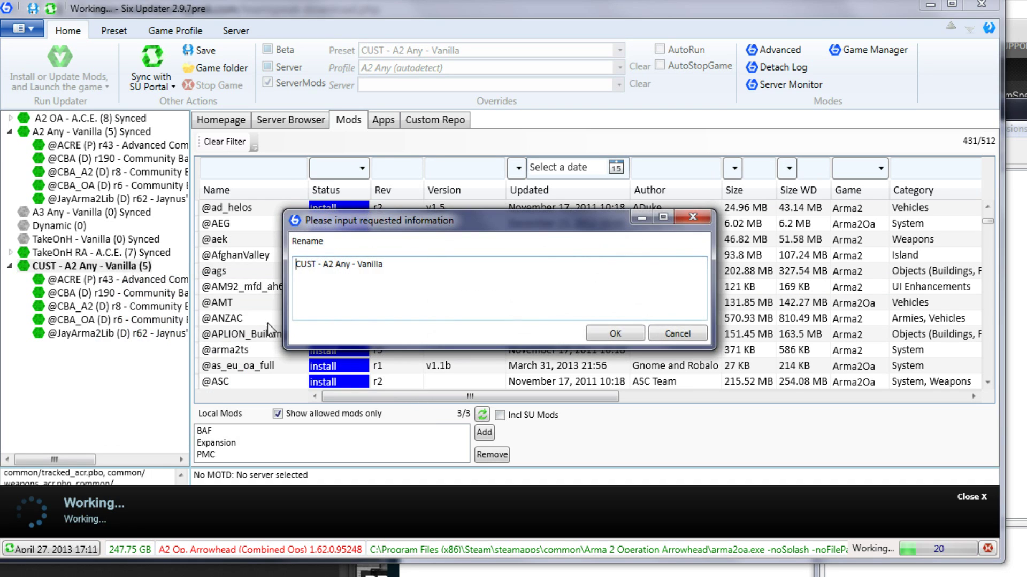
drag(383, 264, 291, 266)
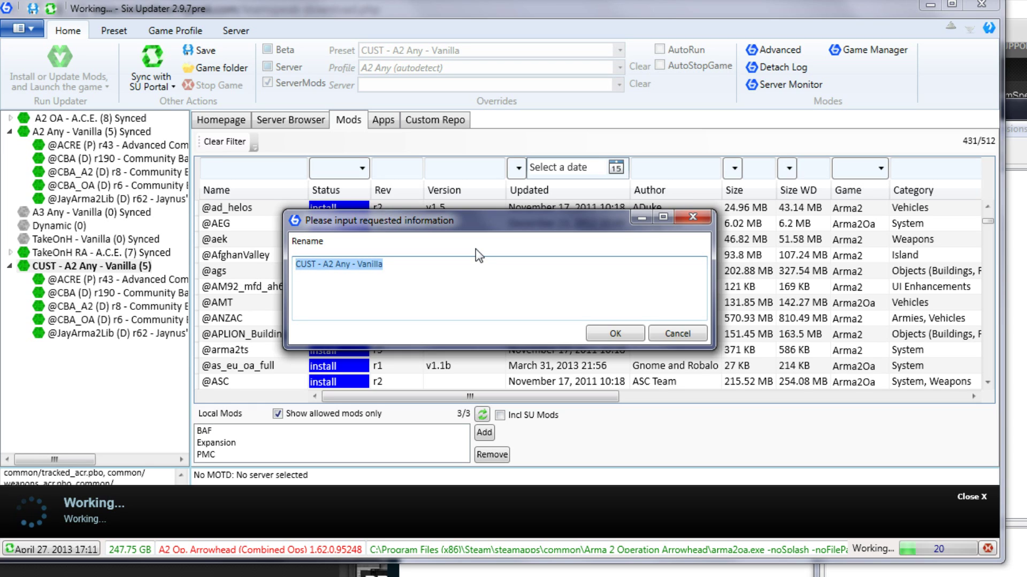
text(A2 ACRE)
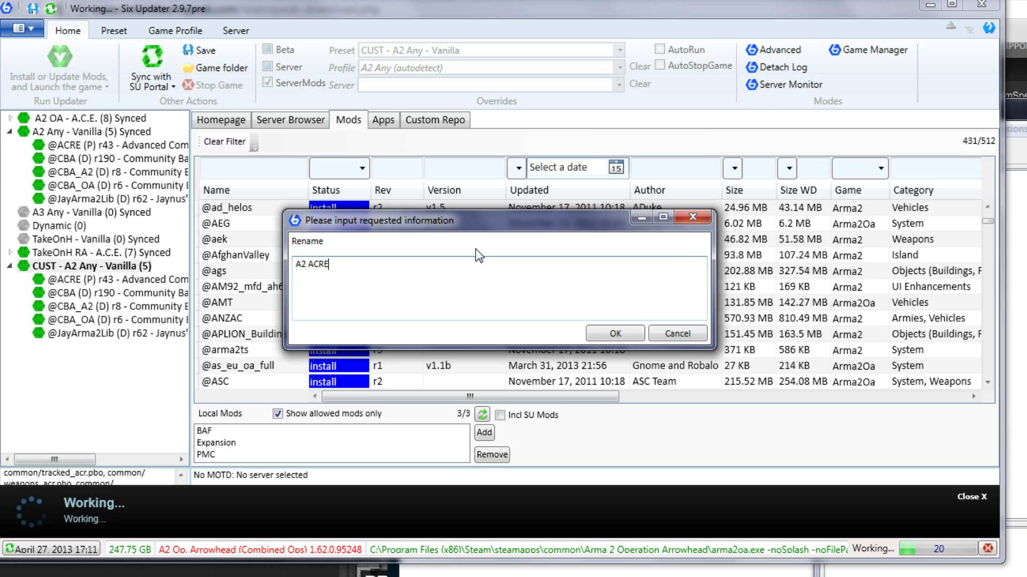
click(621, 335)
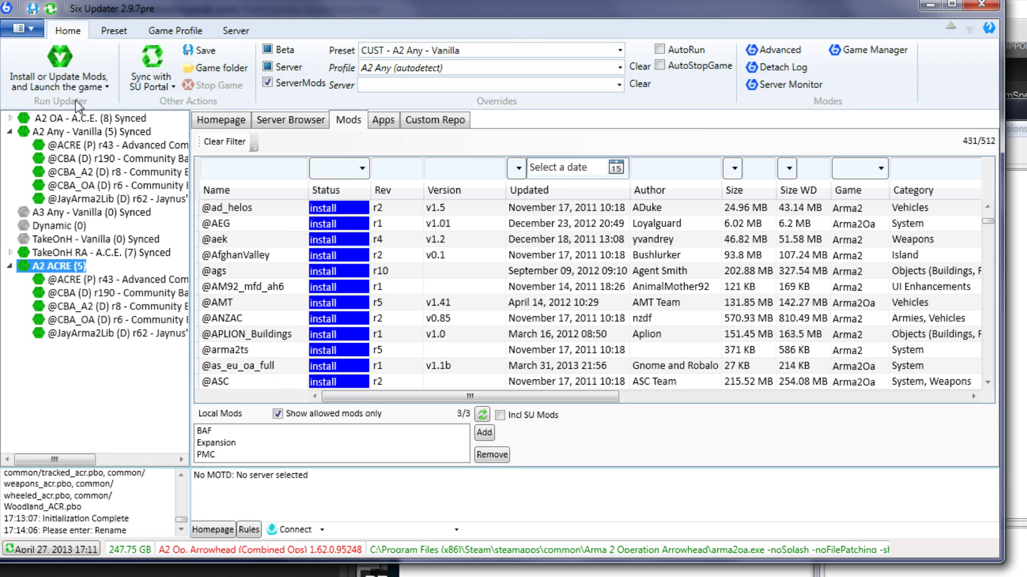
Run the updater on the A2 ACRE preset to install or update mods, process BIKeys and launch the game
click(80, 86)
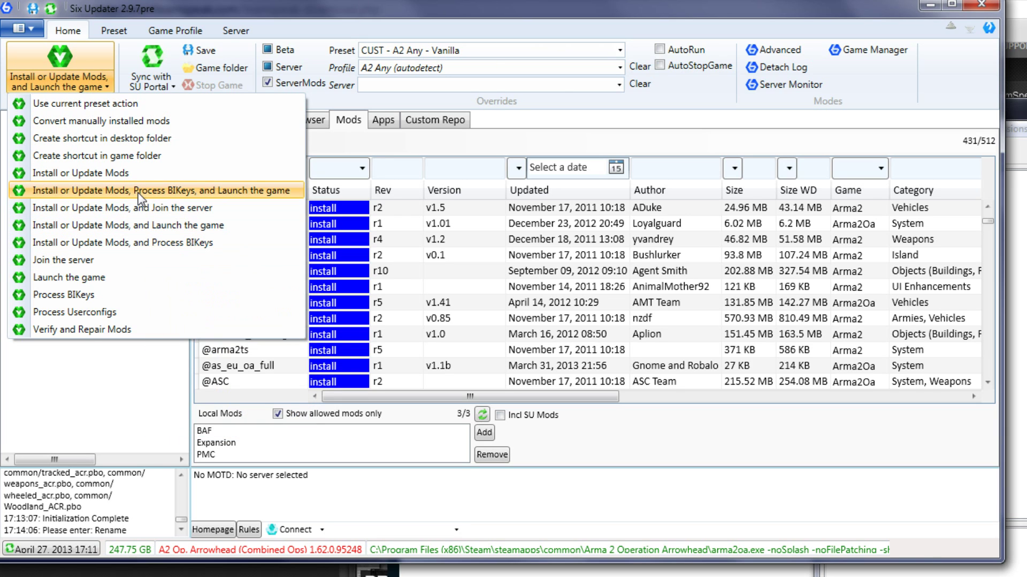
click(239, 192)
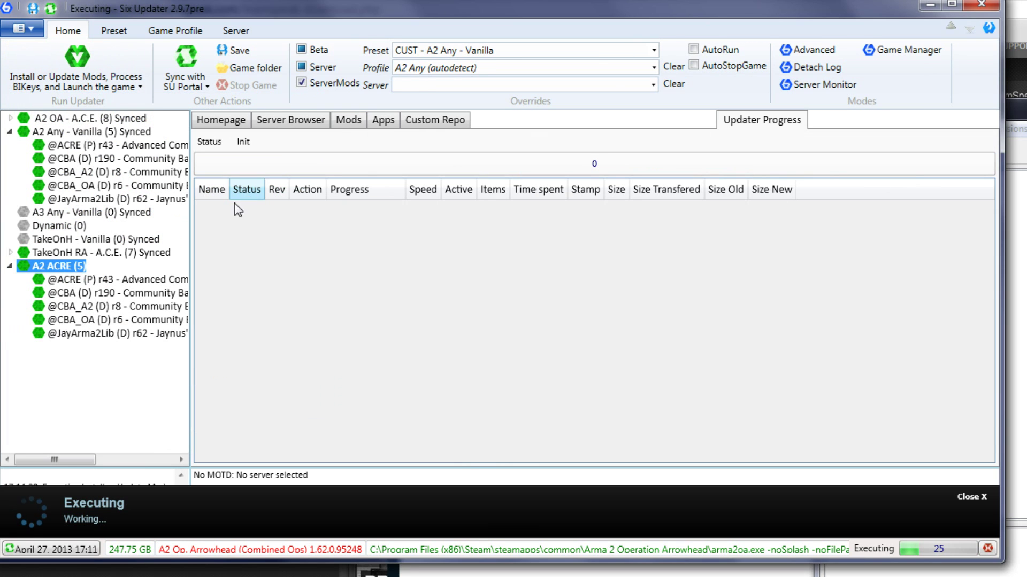
mouse_move(61, 273)
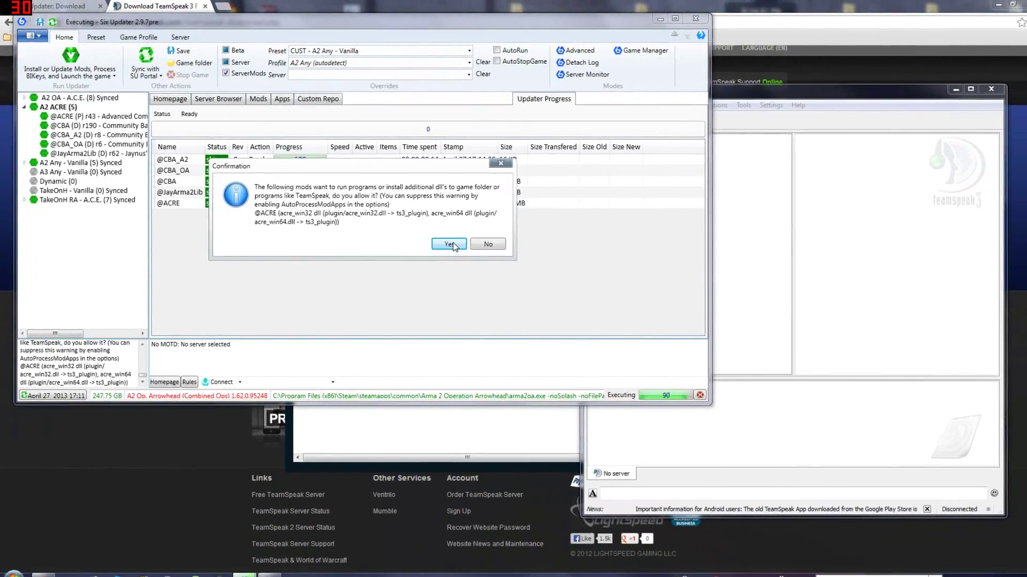
click(524, 280)
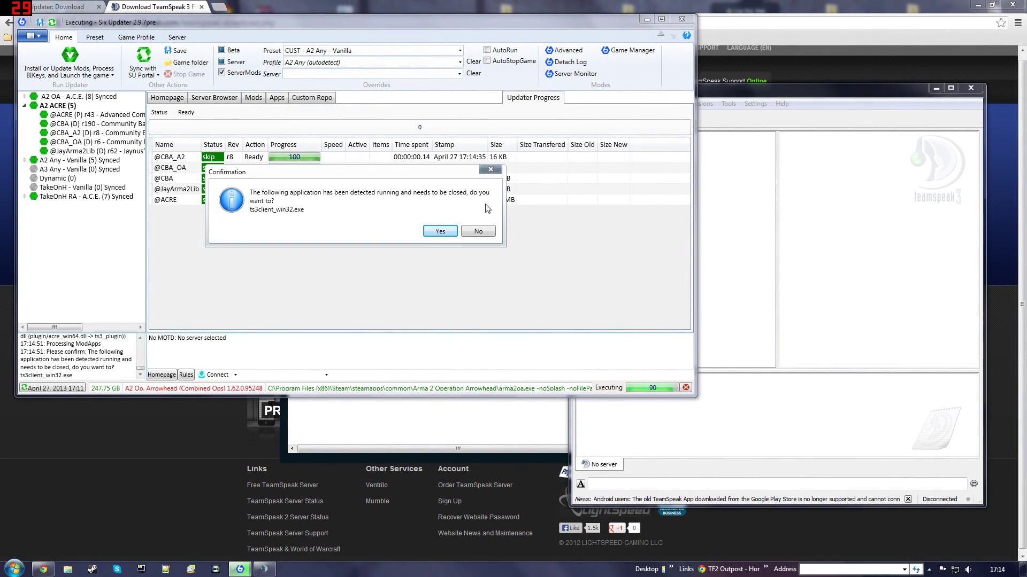
click(440, 231)
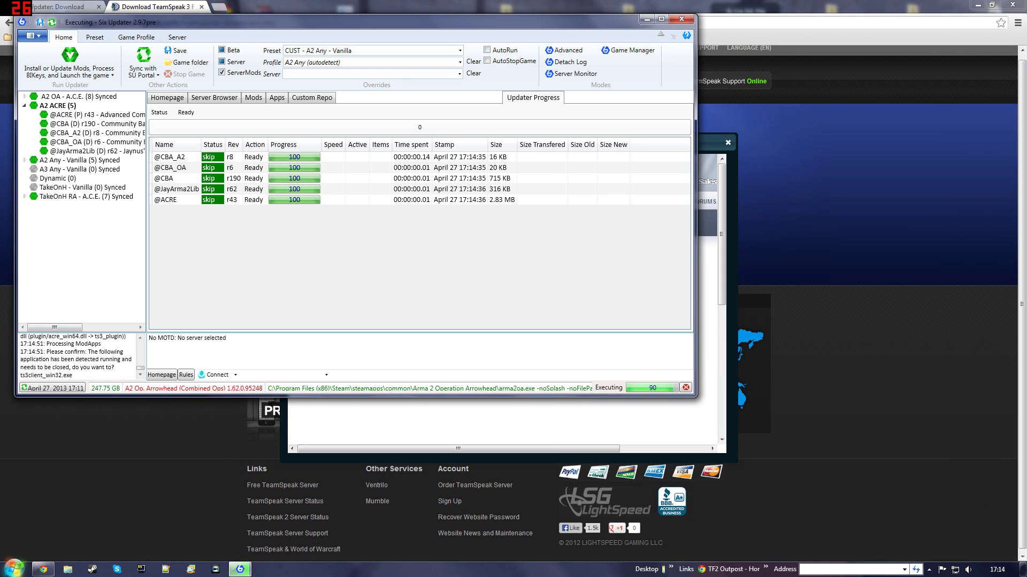
Switch back to the Six Updater window so it can finish launching Arma 2
key(super)
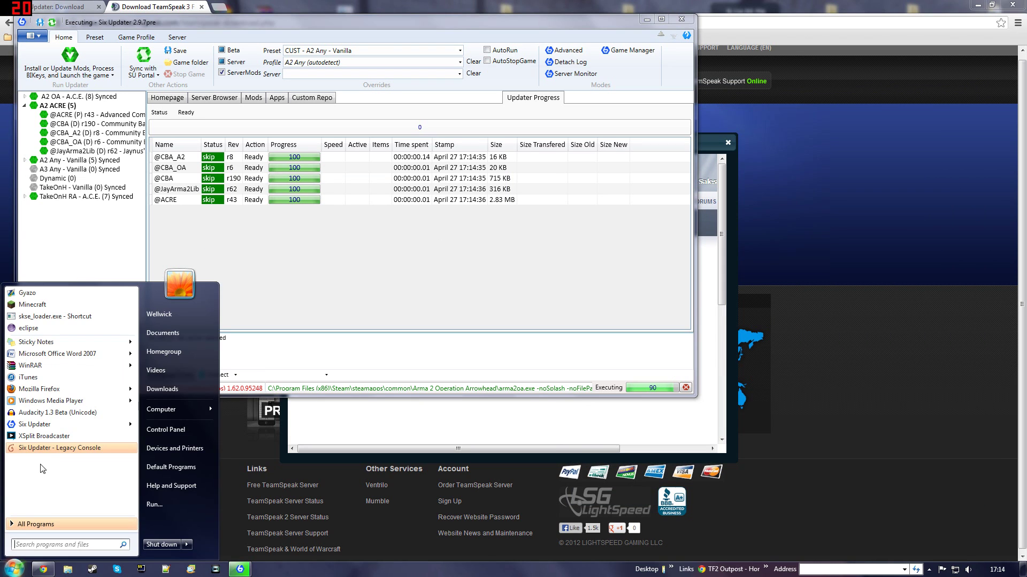
click(234, 570)
click(239, 570)
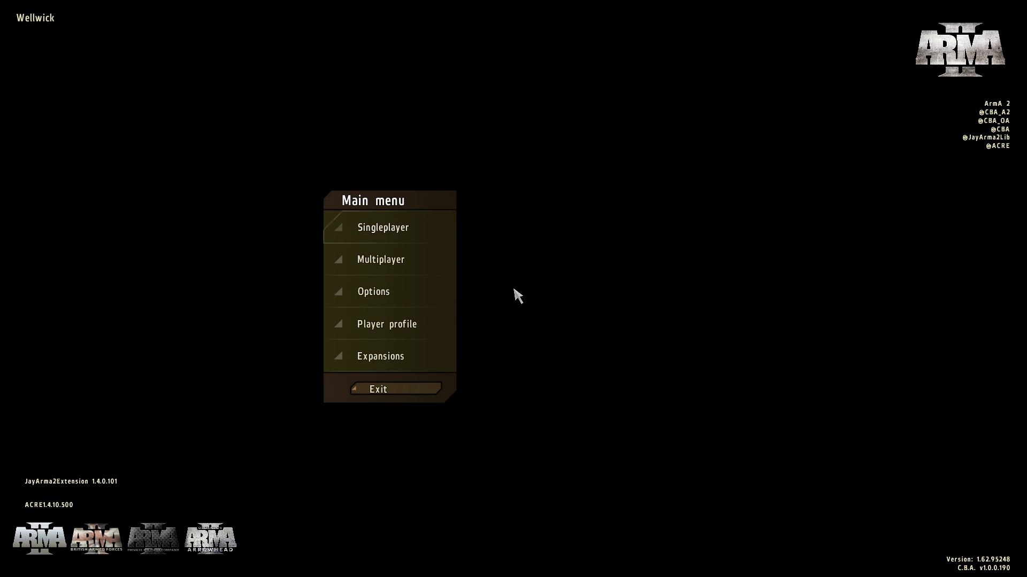
click(408, 350)
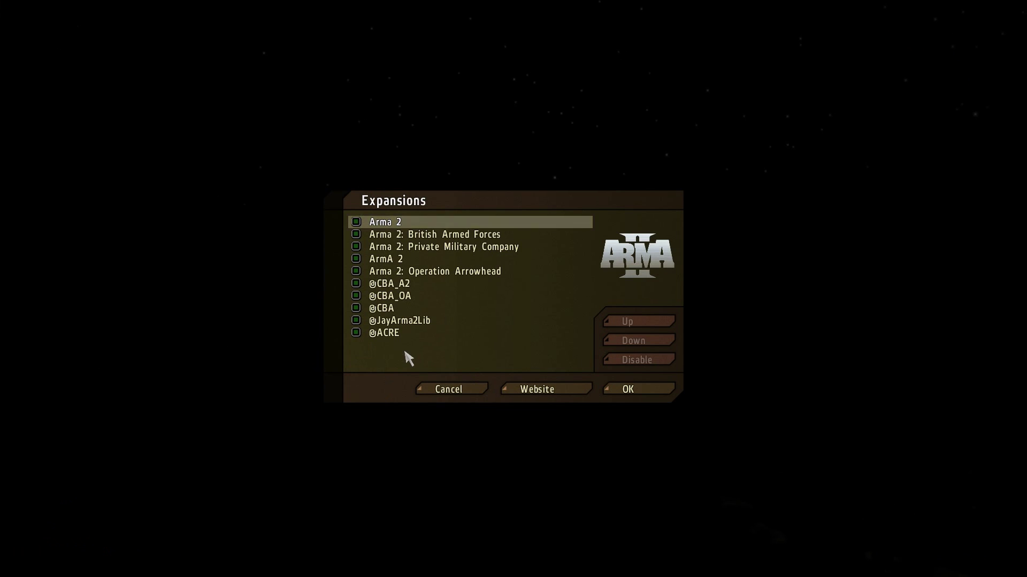
drag(389, 288, 385, 311)
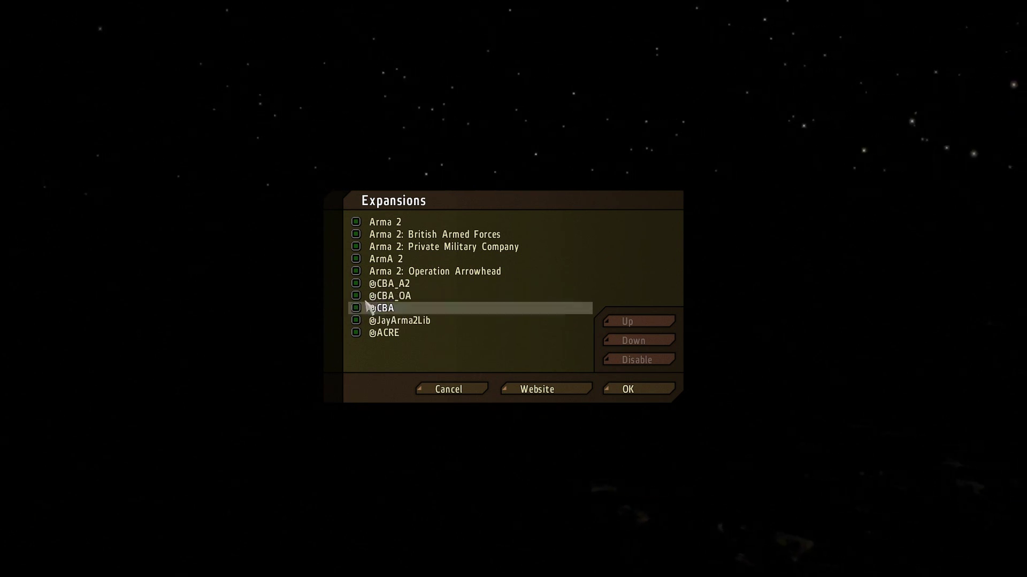
click(426, 321)
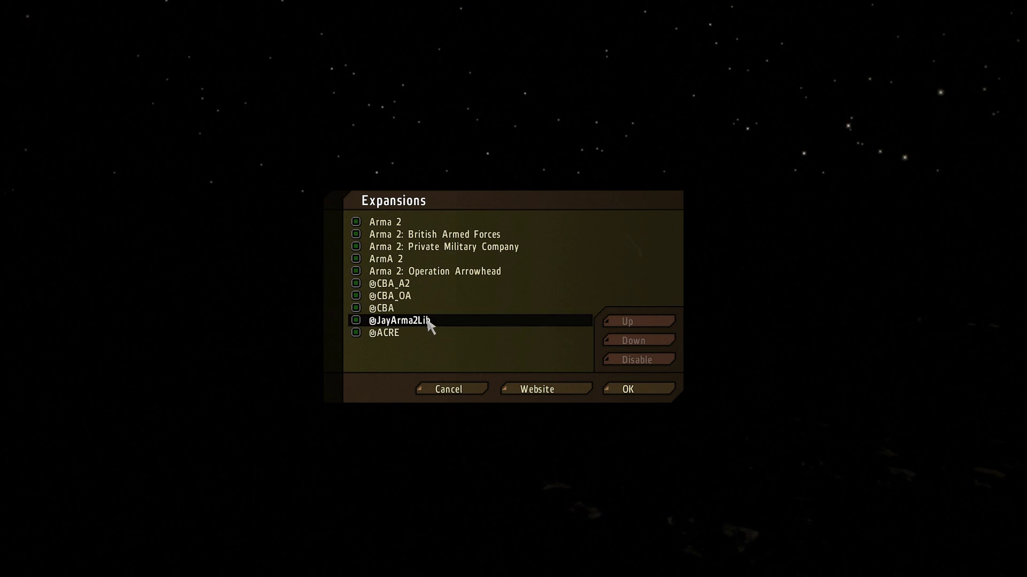
click(385, 334)
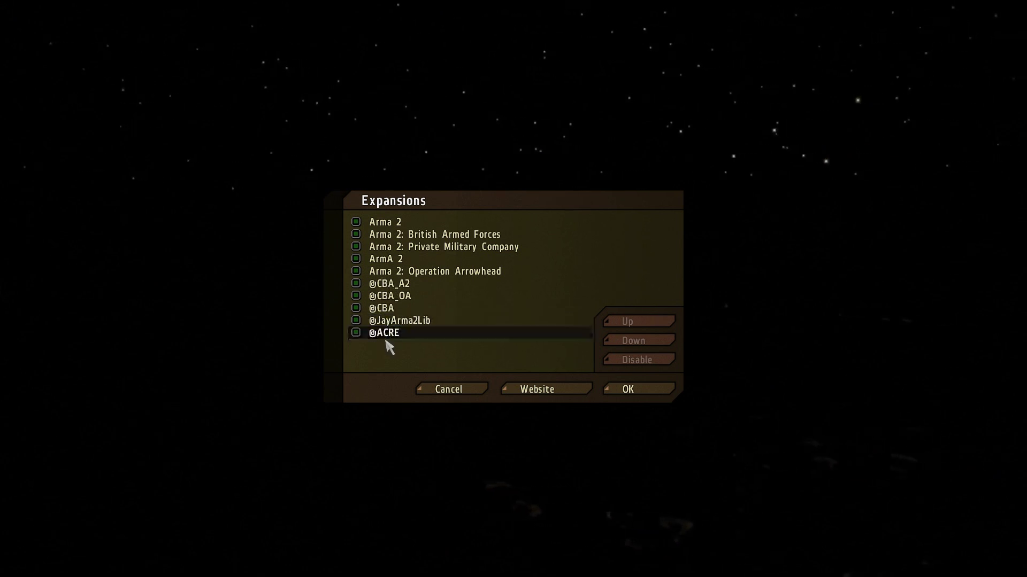
click(448, 392)
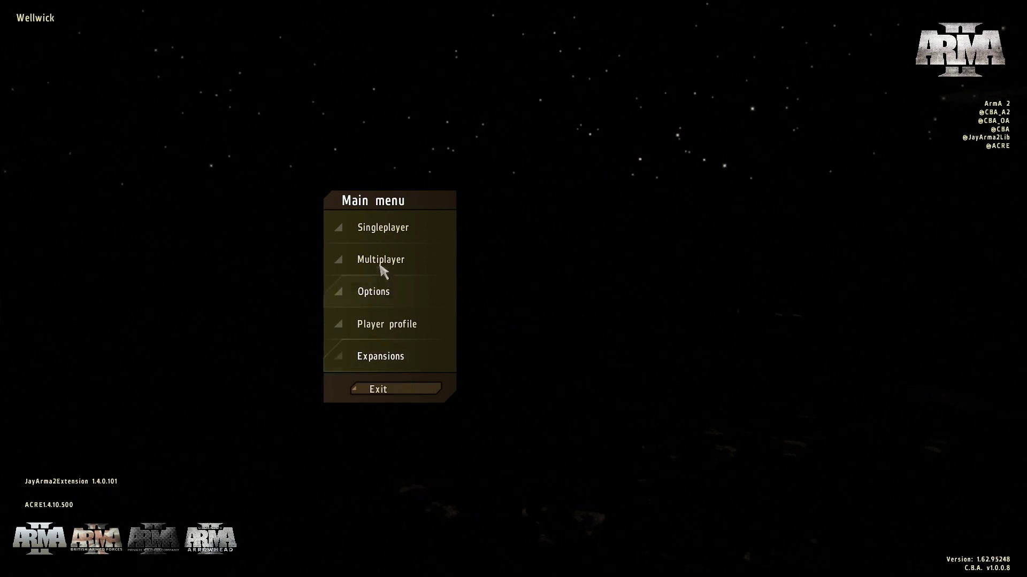
Inspect the Voice Over Net and Push to Talk bindings in the game's control options and leave without saving
click(385, 292)
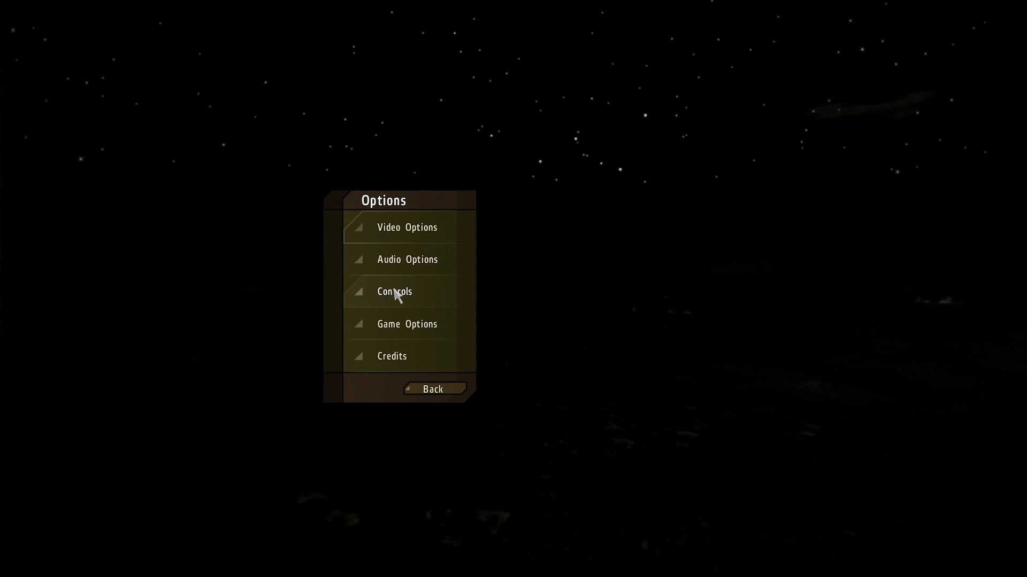
click(394, 292)
drag(594, 231, 596, 301)
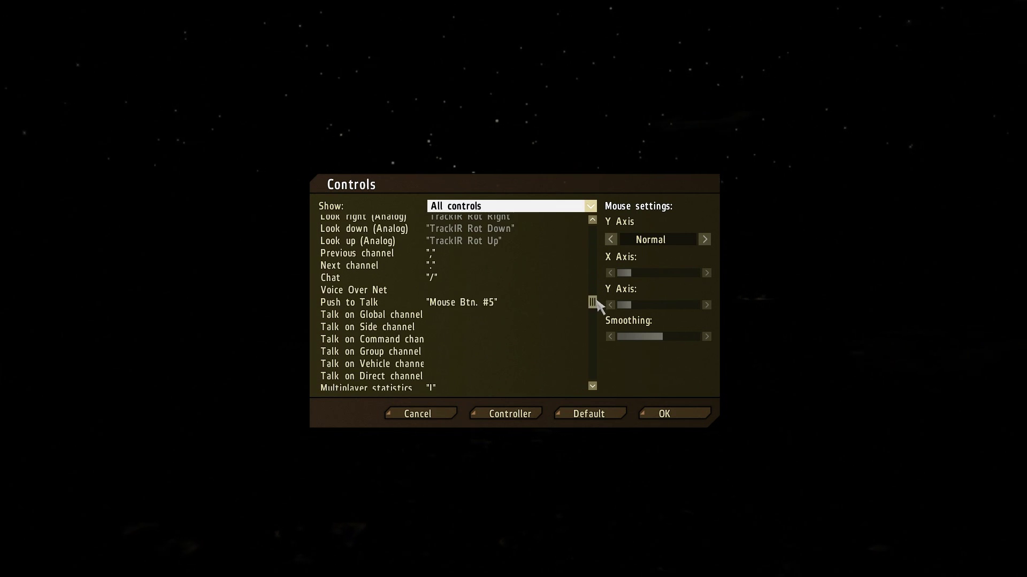
double_click(438, 288)
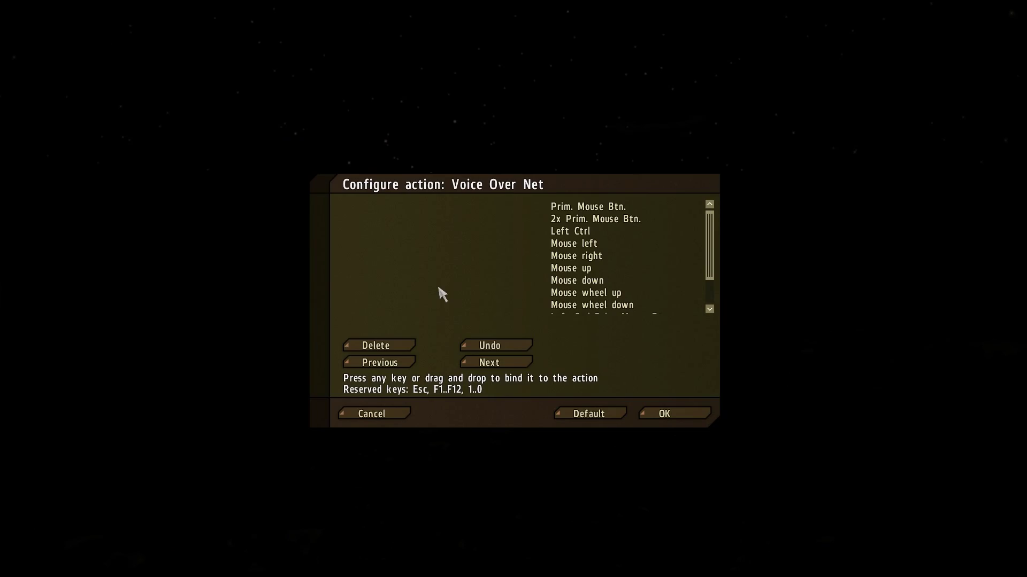
click(383, 416)
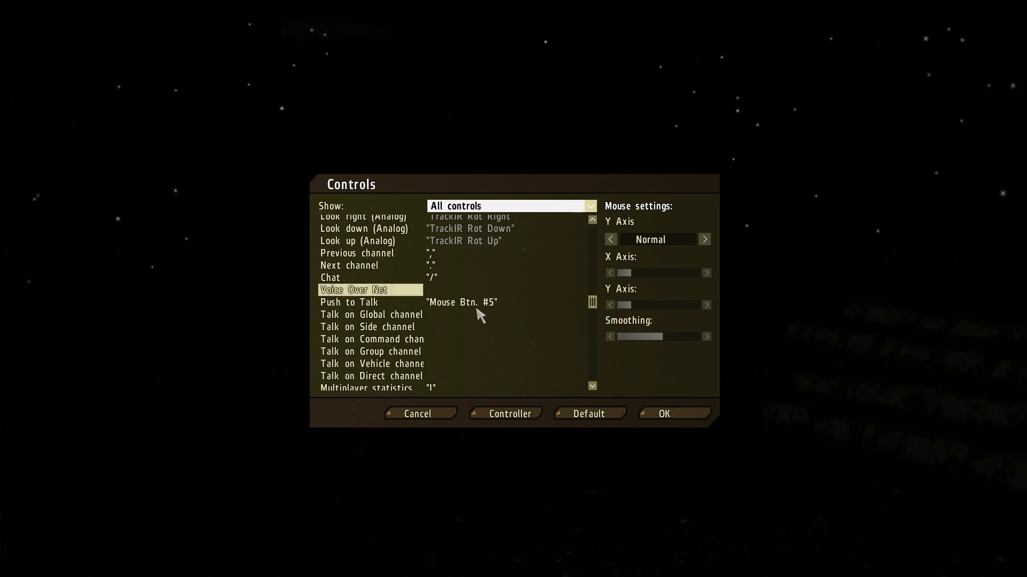
click(419, 412)
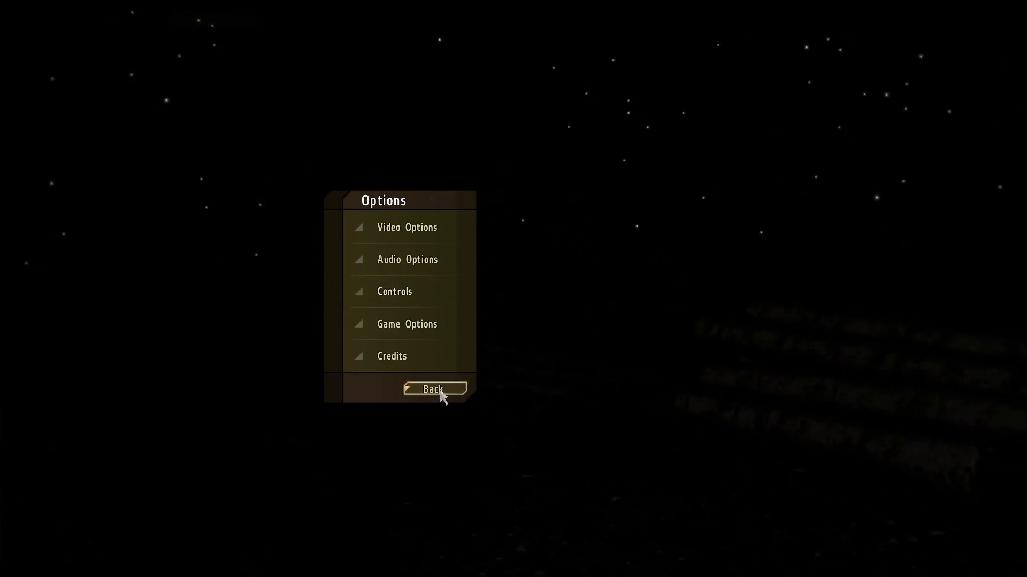
click(439, 392)
Exit Arma 2, search the computer's programs for "team" and run the TeamSpeak 3 client as administrator
click(439, 389)
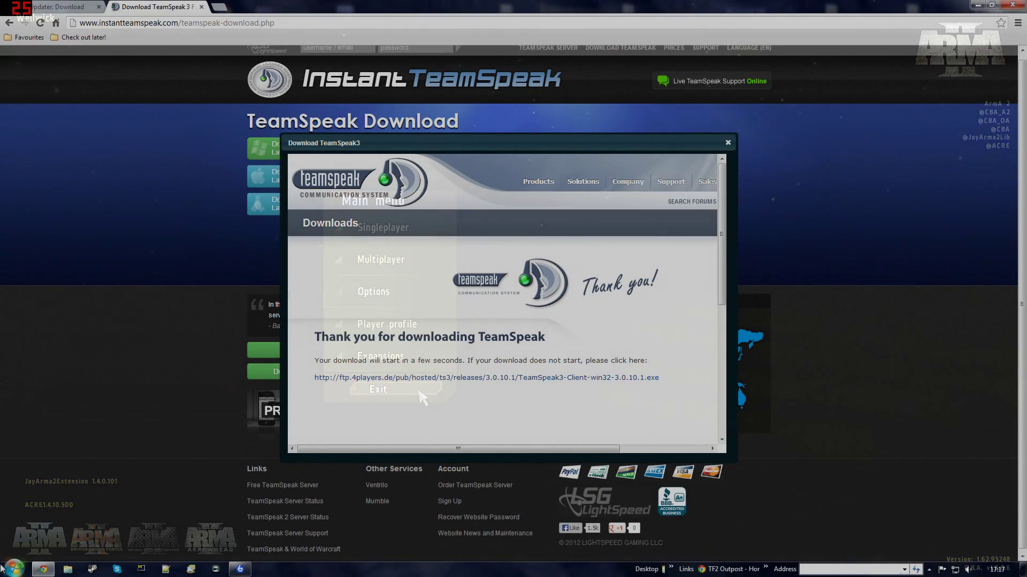
click(8, 559)
click(35, 523)
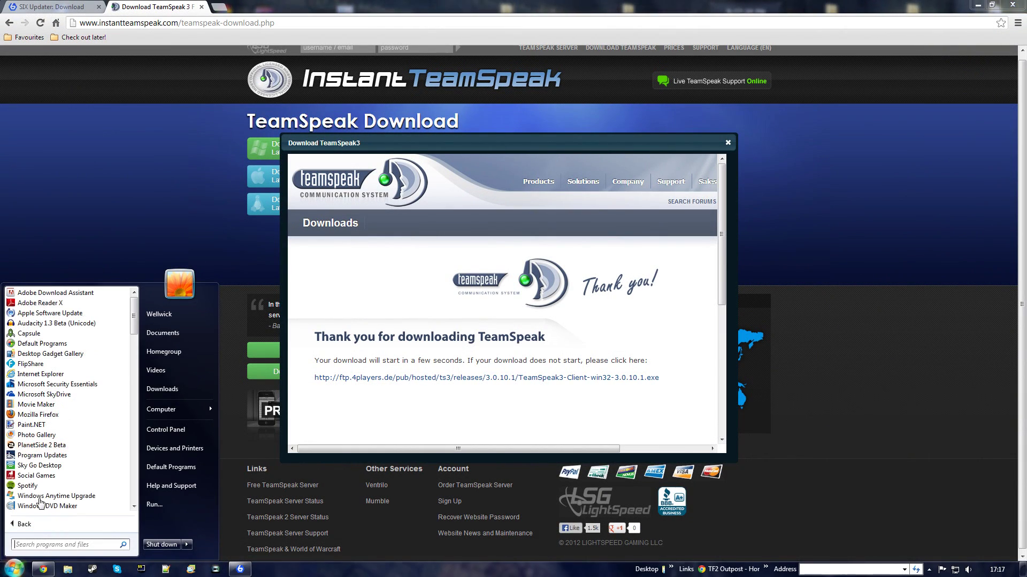
scroll(53, 409, down, 5)
scroll(53, 409, down, 1)
text(team)
right_click(57, 315)
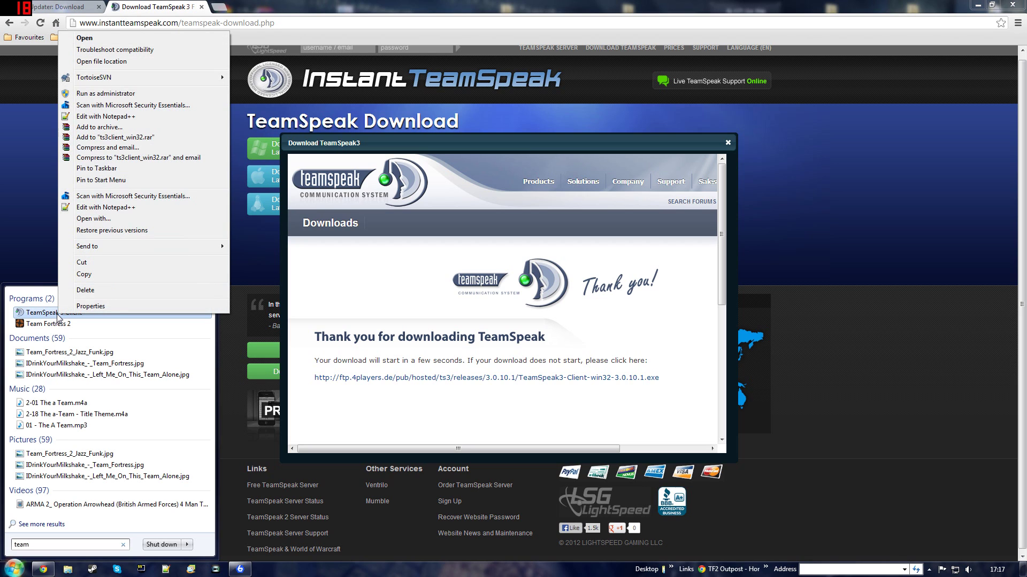
click(95, 93)
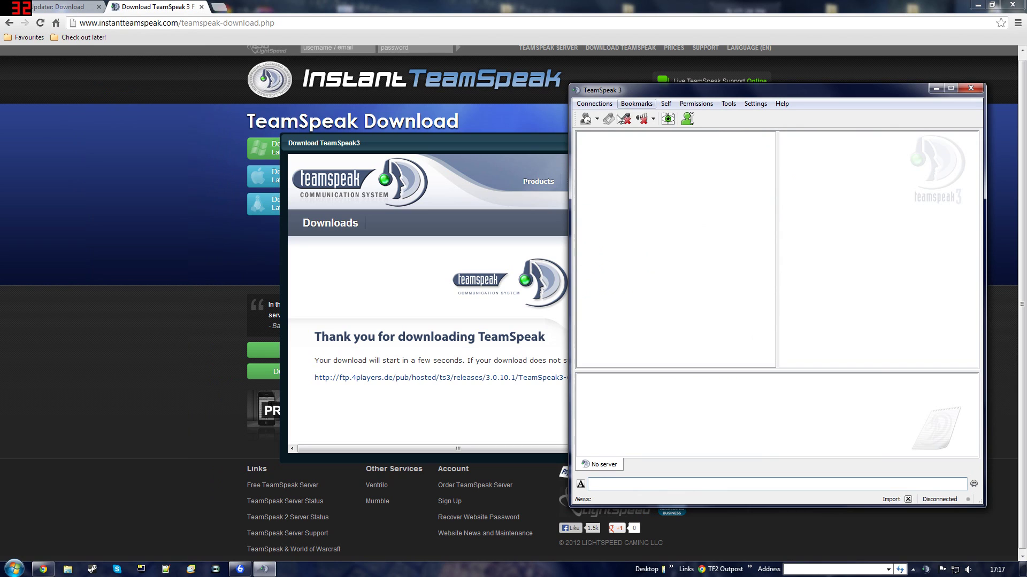
Connect to the RAMC TeamSpeak server using the prefilled address and nickname
click(594, 104)
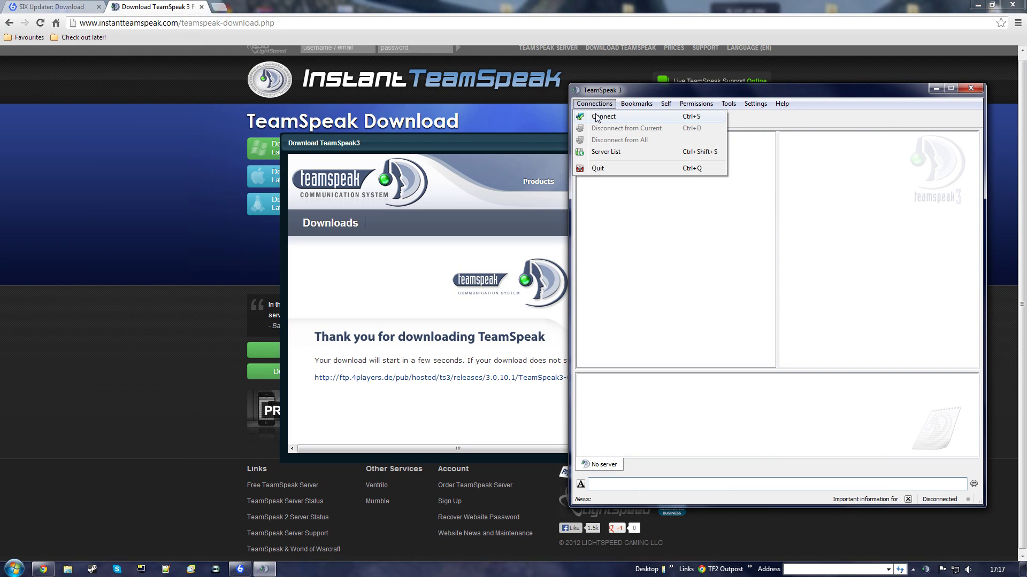
click(597, 118)
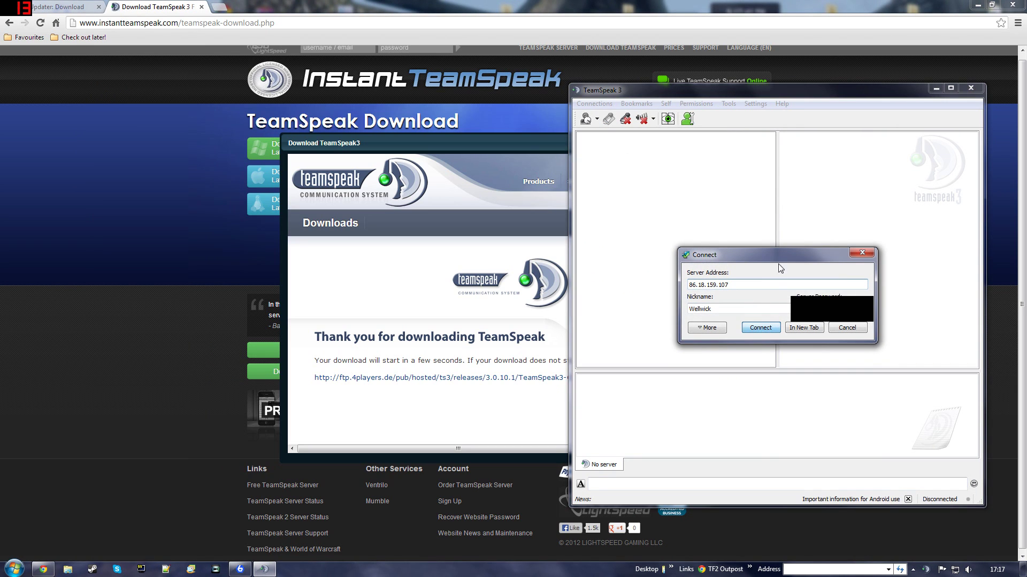
key(Return)
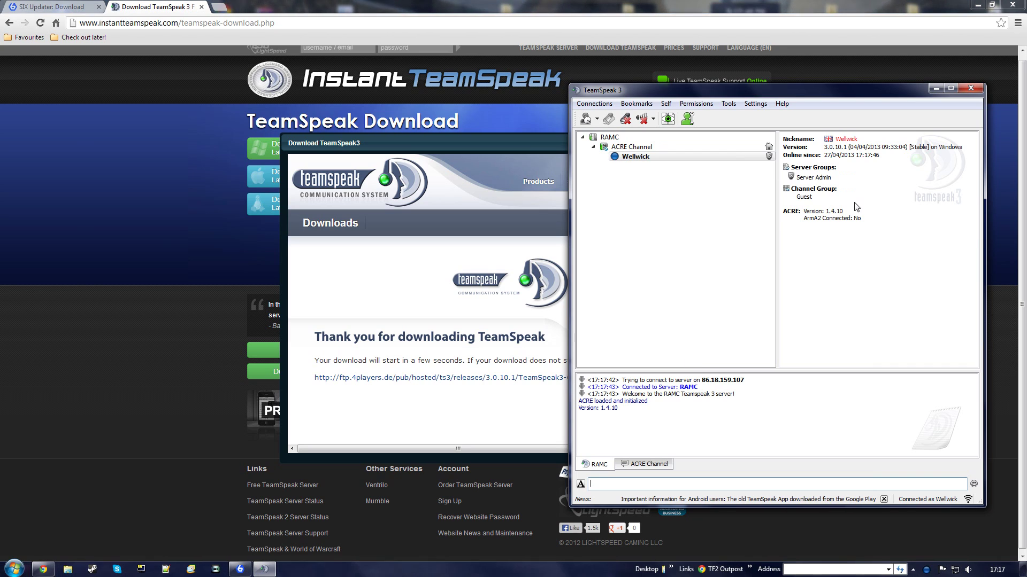
View the server group choices for your own client in the ACRE Channel without changing them
right_click(741, 161)
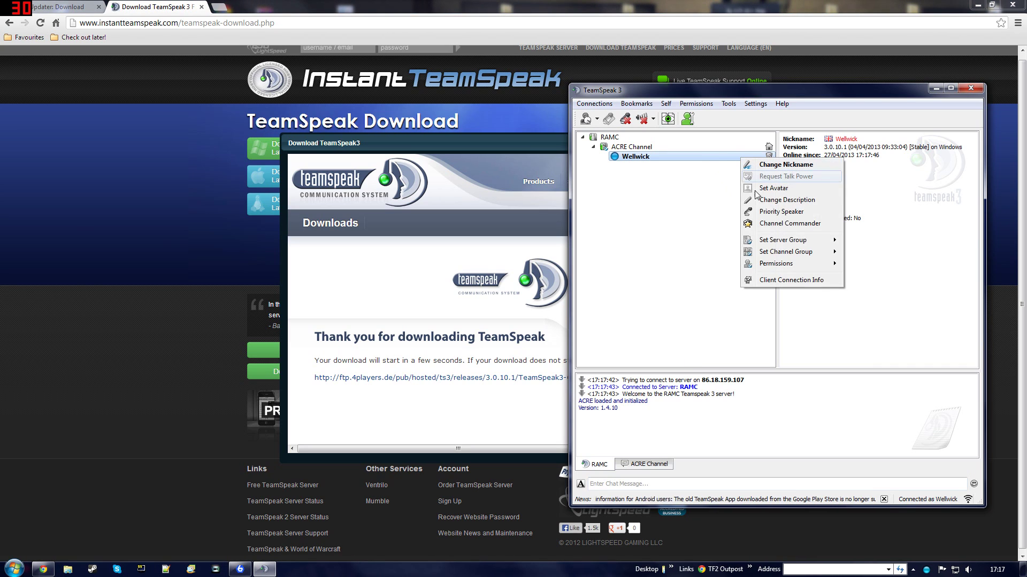
mouse_move(803, 240)
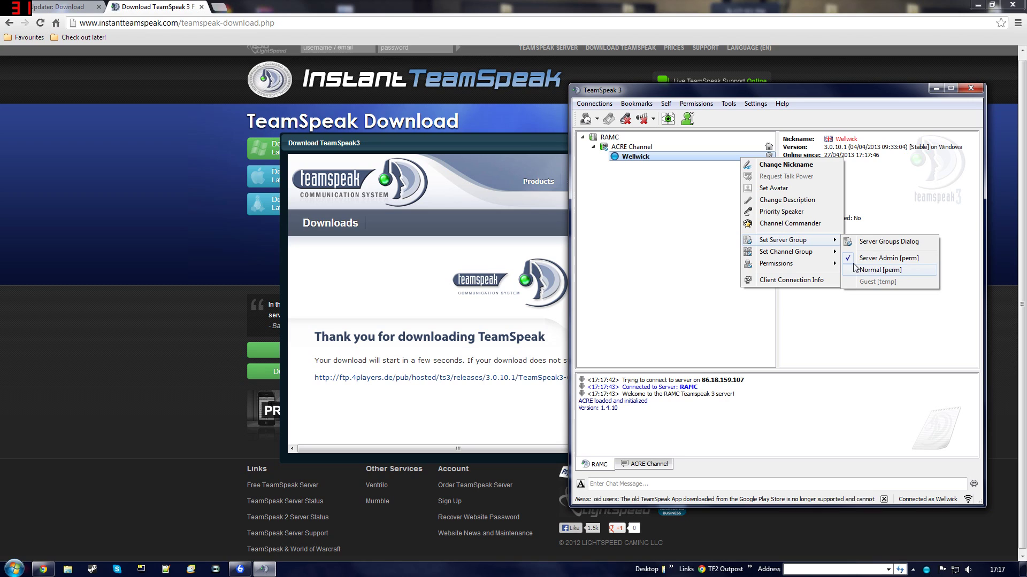
click(905, 211)
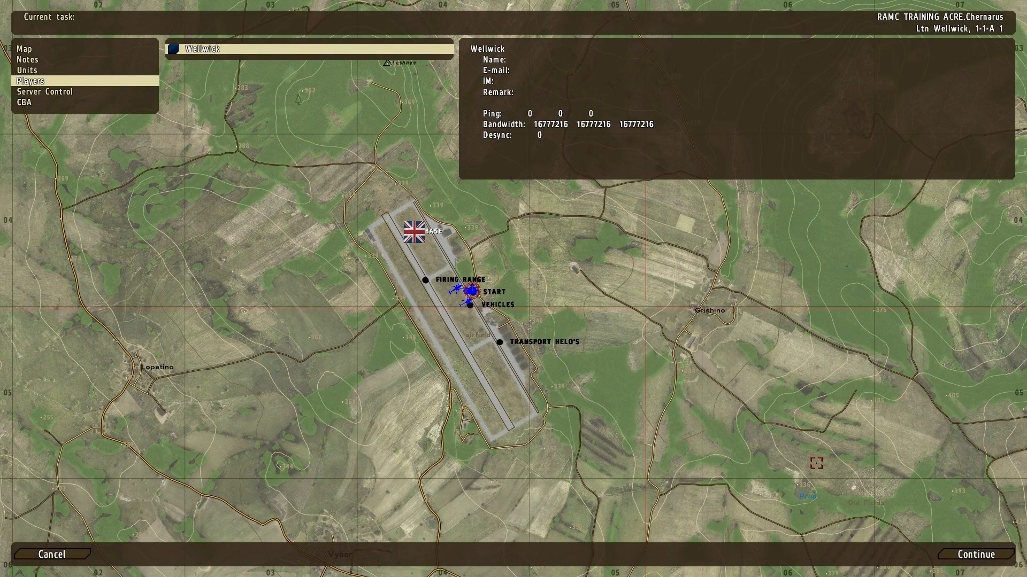
Continue from the briefing map into the RAMC TRAINING ACRE mission and move the soldier across the base yard
click(974, 558)
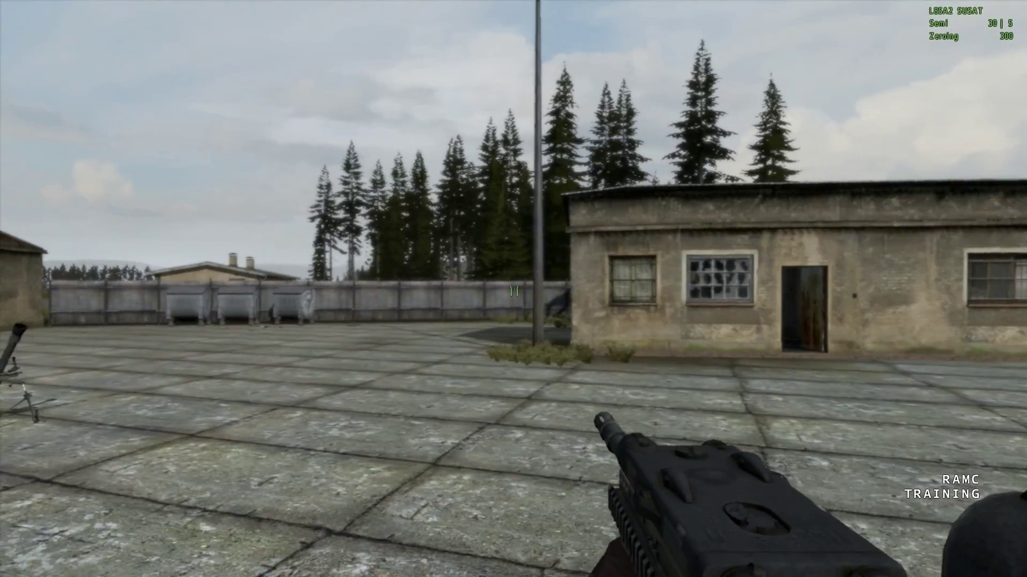
key(w)
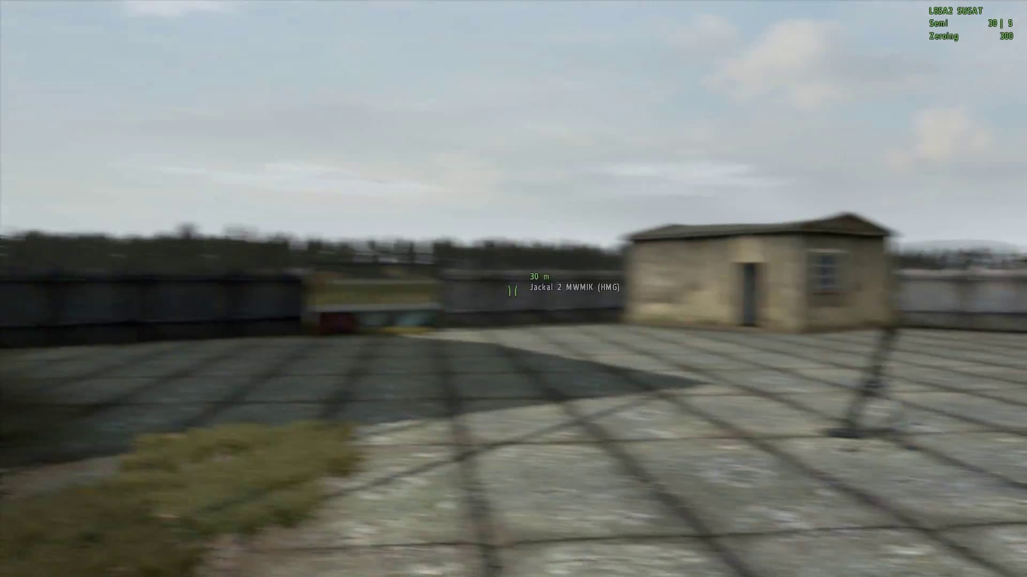
key(w)
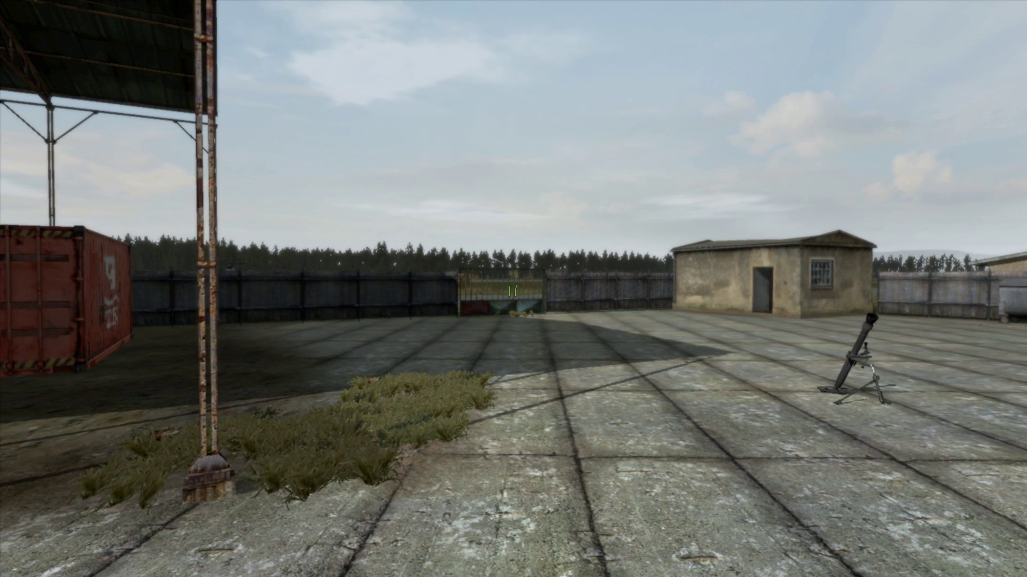
Open the ACRE handheld radio, try its channel knob both ways, and turn the volume down and back up one level
key(ctrl+p)
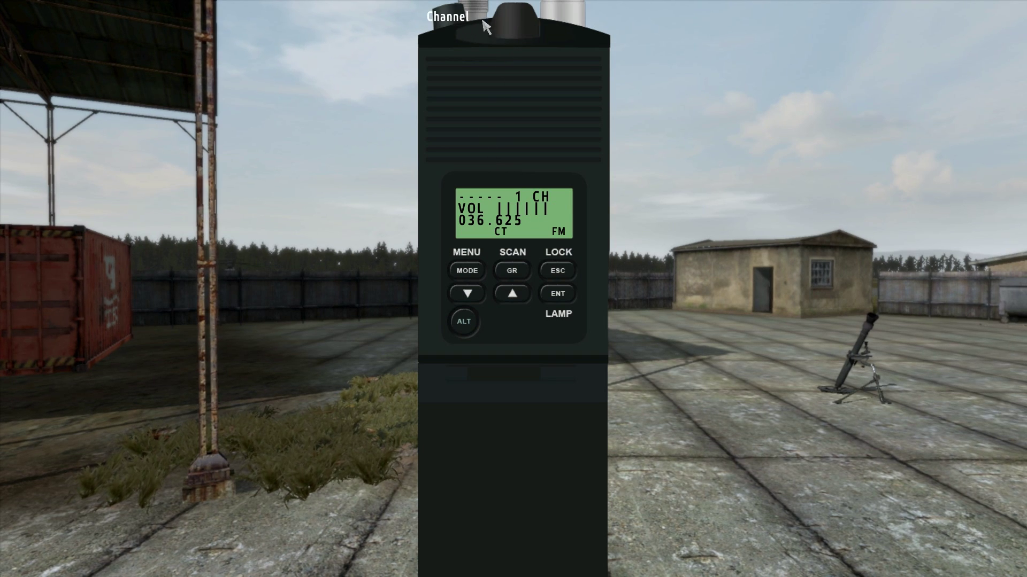
click(443, 24)
right_click(443, 24)
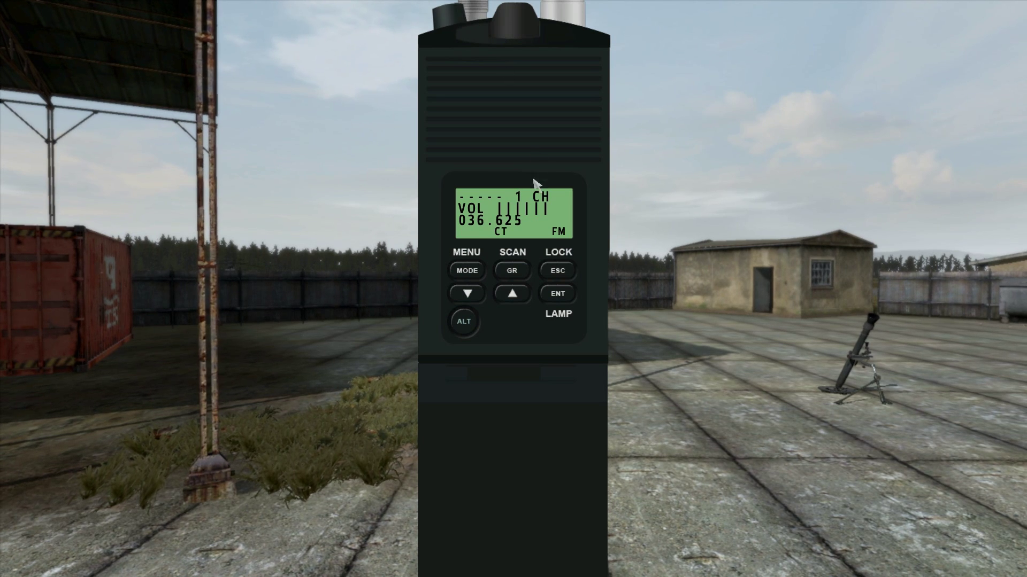
right_click(524, 23)
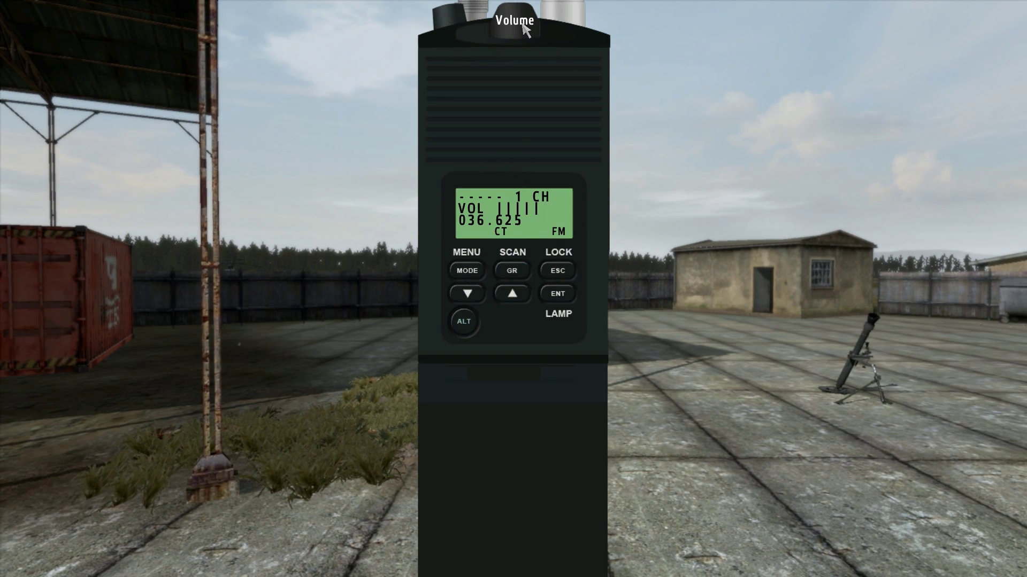
click(519, 23)
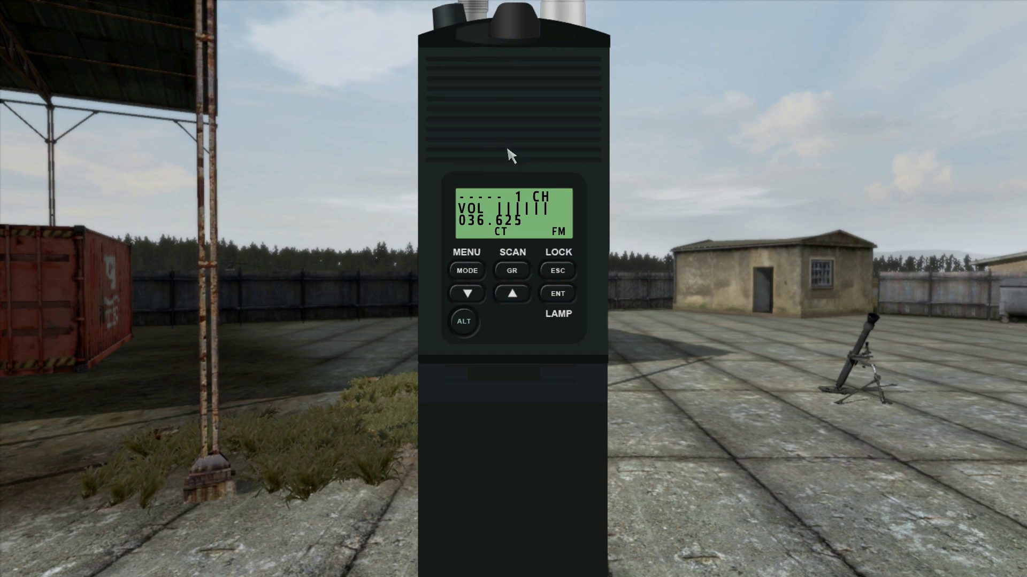
Step through the radio's channels up and down and set it to channel 3
click(512, 295)
click(514, 295)
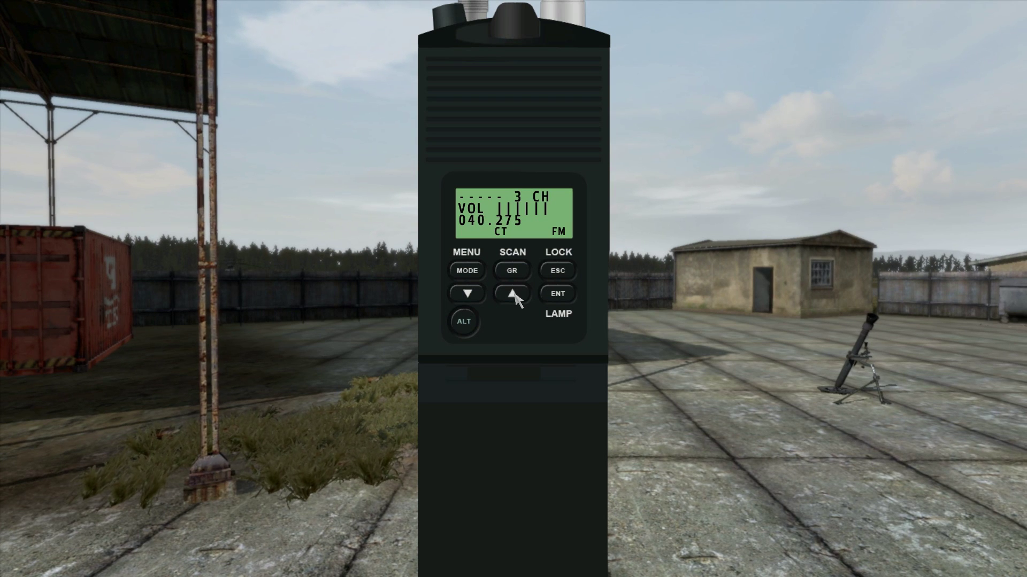
click(513, 294)
click(471, 293)
click(512, 294)
click(479, 293)
click(515, 295)
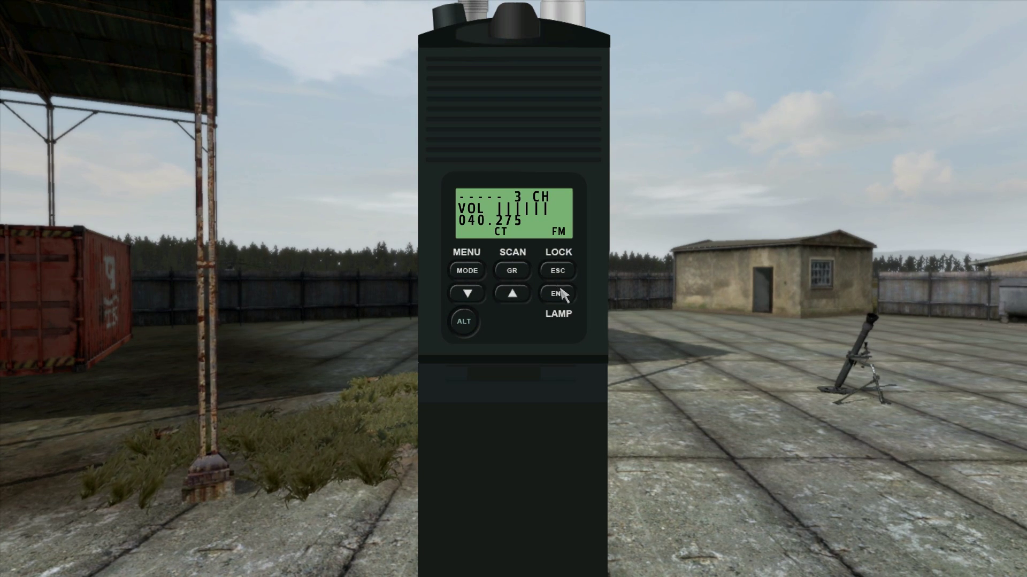
Cycle the radio's modes through GR to POWER and raise channel 3's transmit power to 5000
click(470, 272)
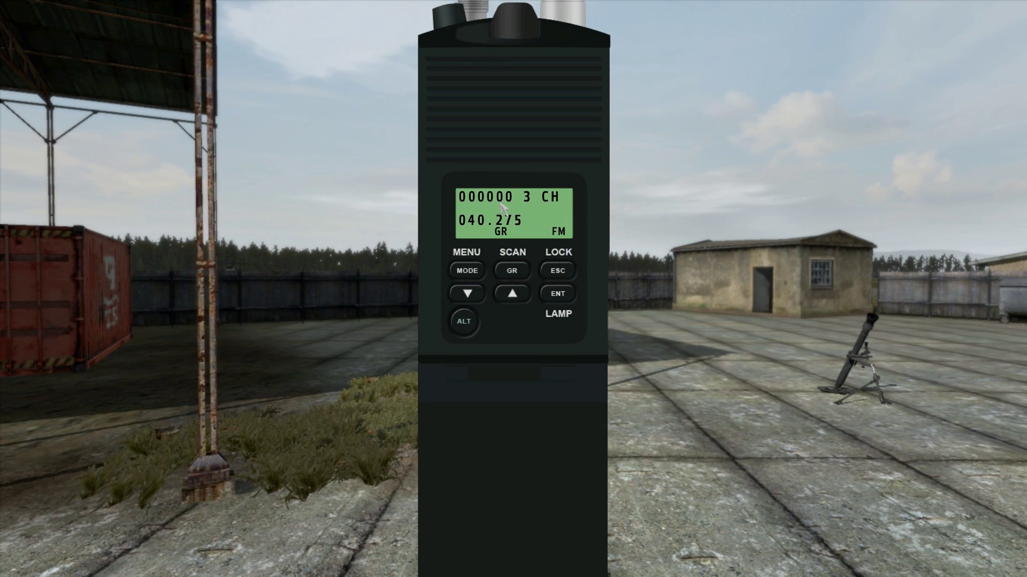
click(478, 289)
click(518, 295)
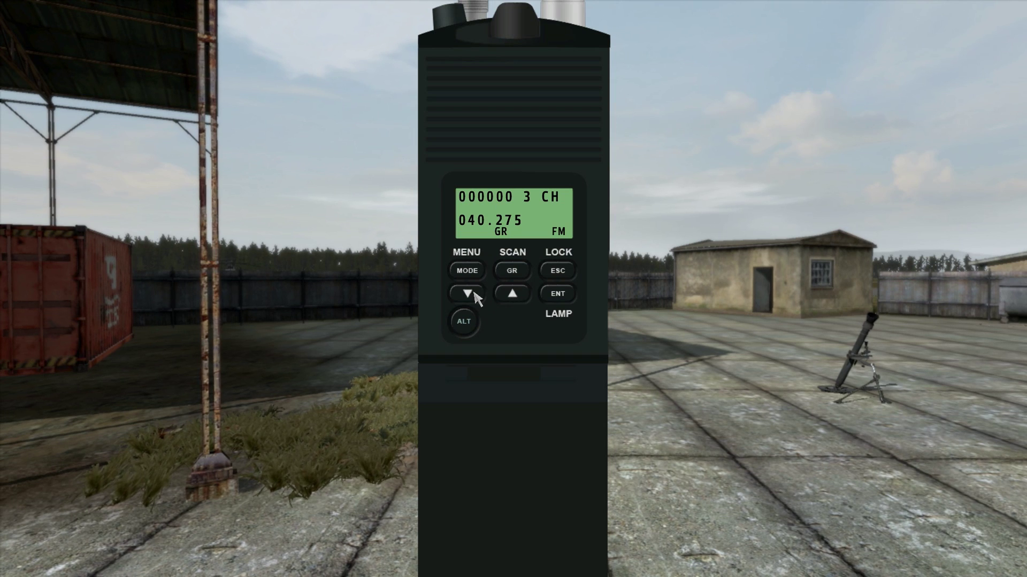
click(480, 271)
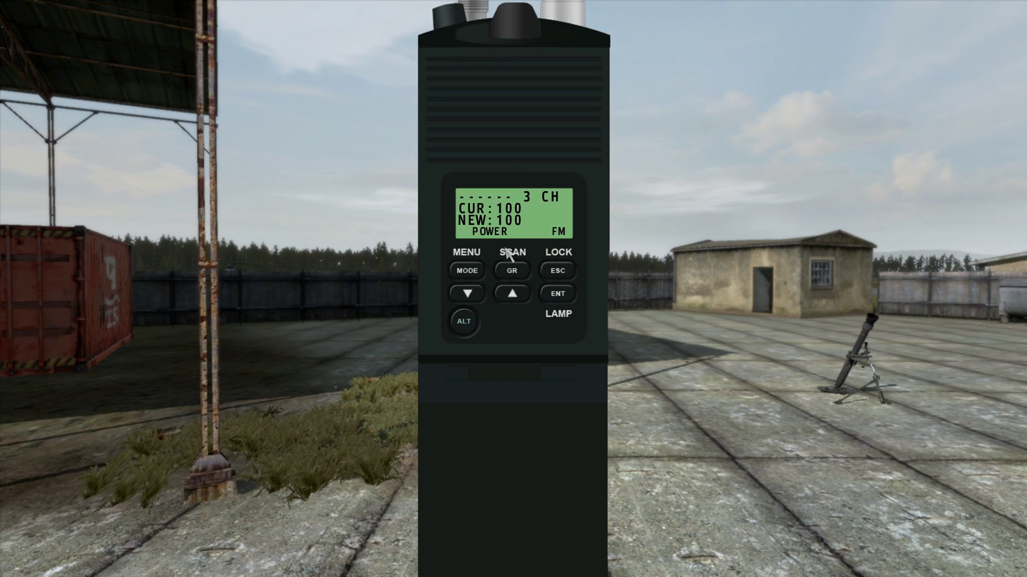
click(516, 292)
click(516, 292)
click(516, 293)
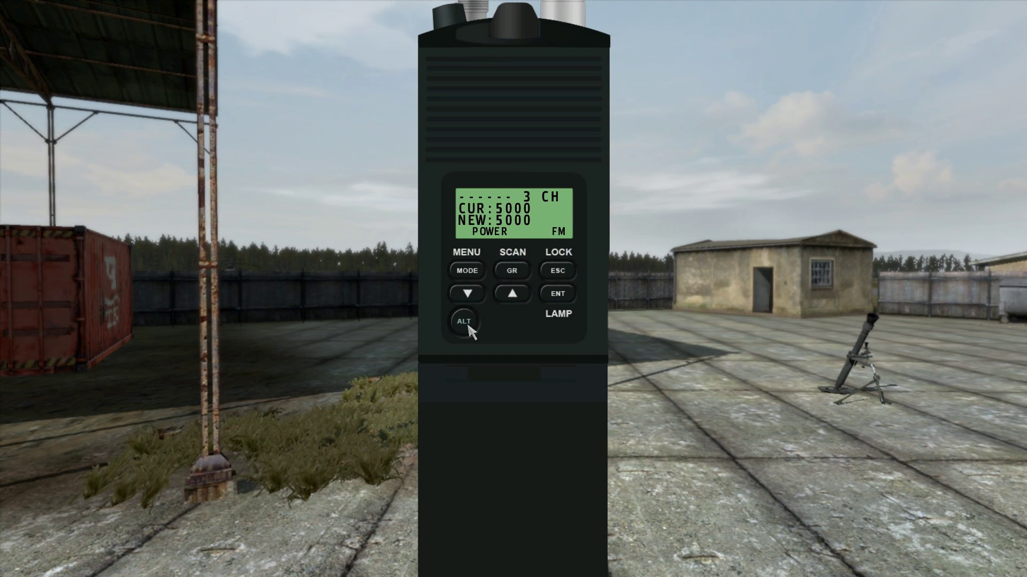
Put the radio away and open the Radio List of carried radios from the ACRE Menu
key(Escape)
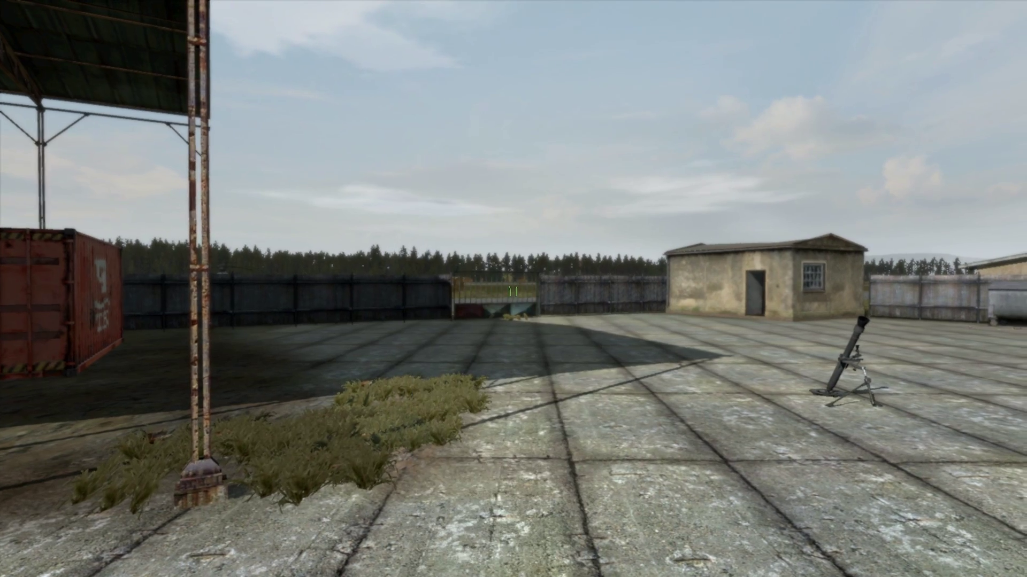
mouse_move(514, 289)
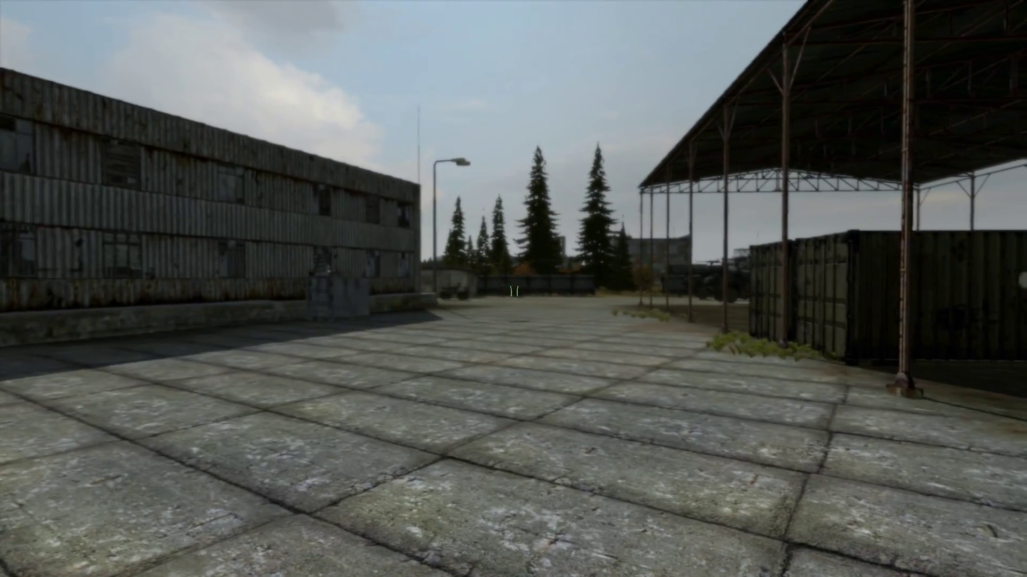
key(ctrl+super)
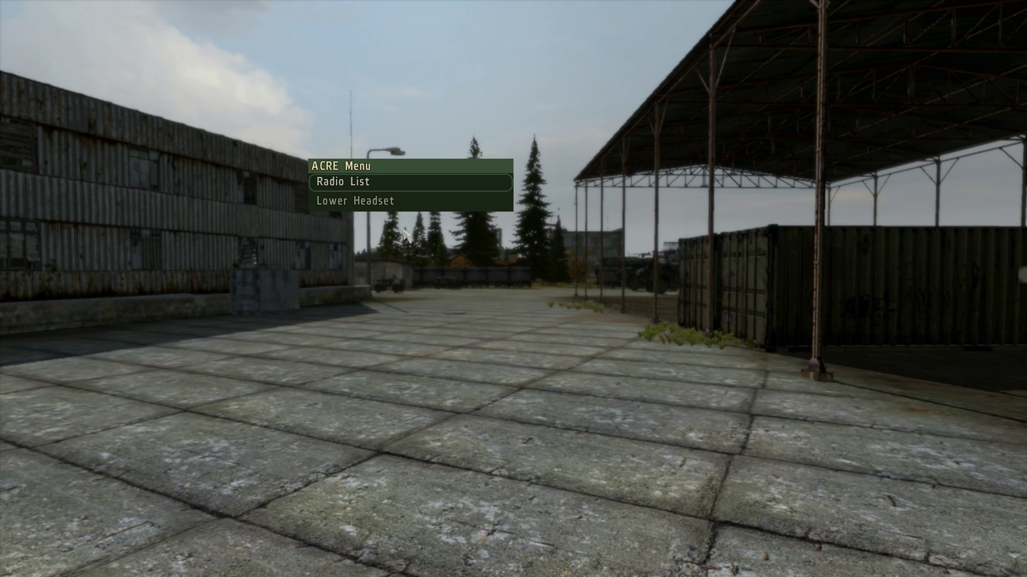
click(374, 189)
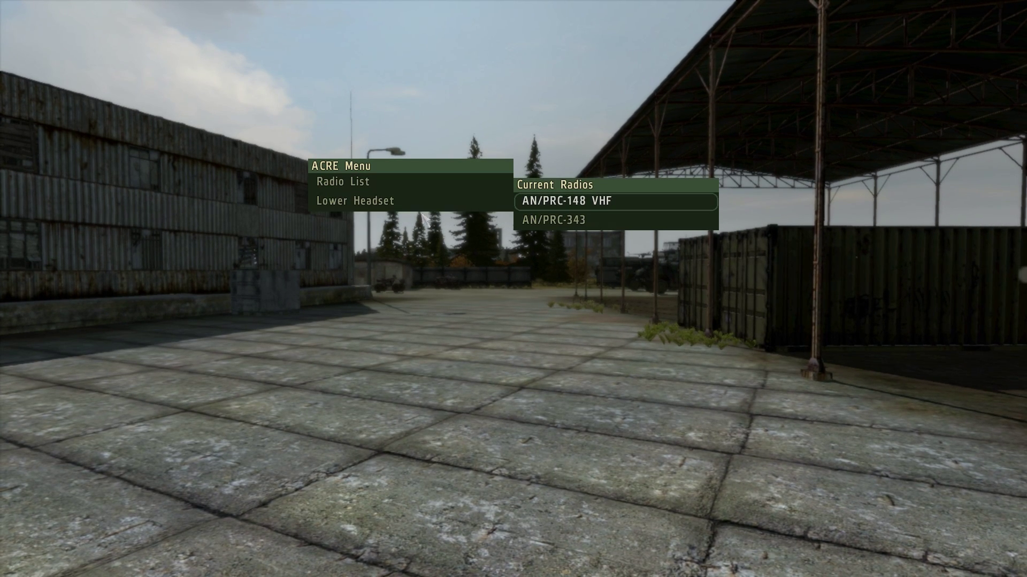
click(374, 201)
Lower the headset using the soldier's in-game action list
mouse_move(514, 289)
scroll(513, 289, down, 2)
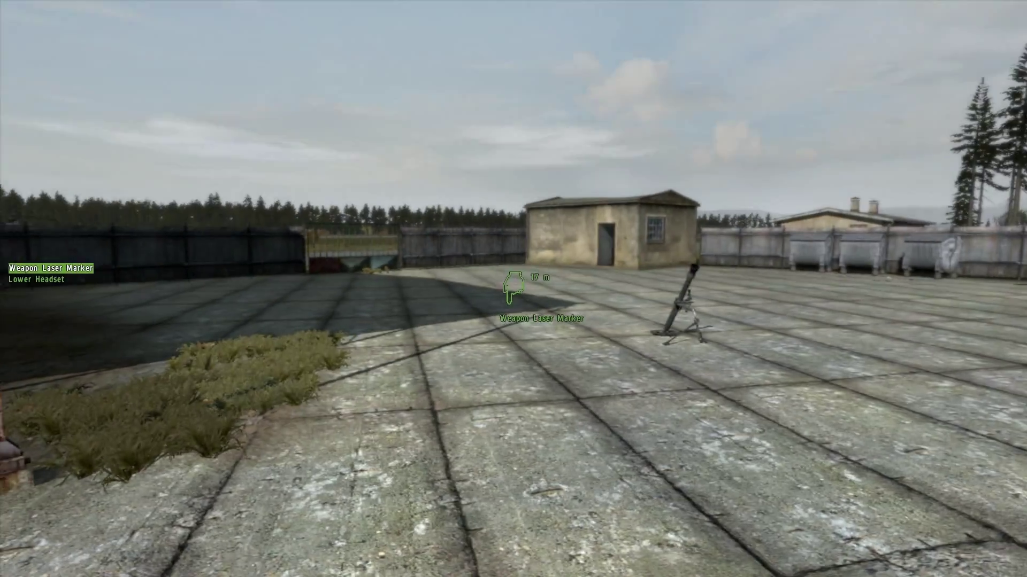
middle_click(513, 289)
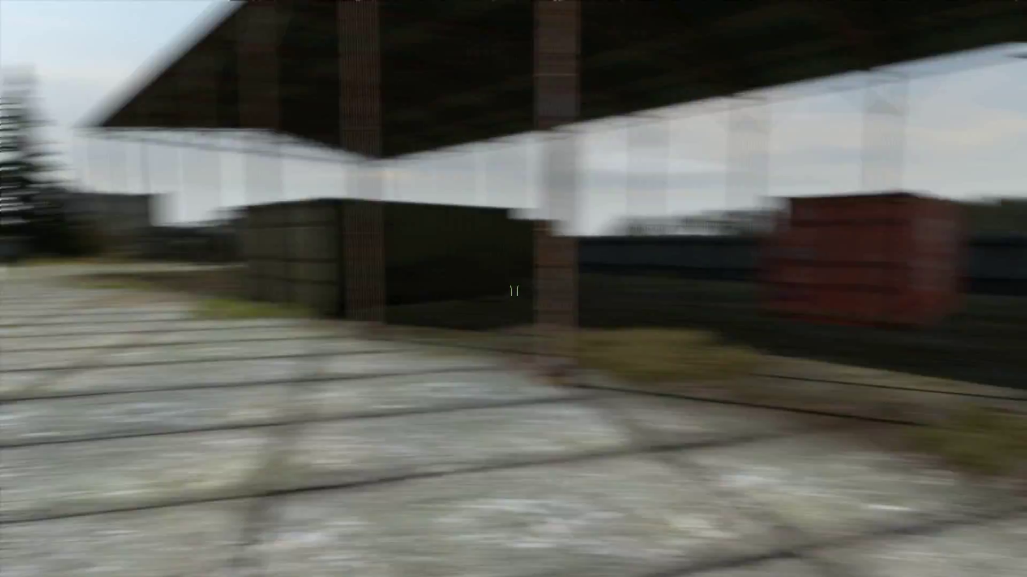
scroll(514, 289, down, 1)
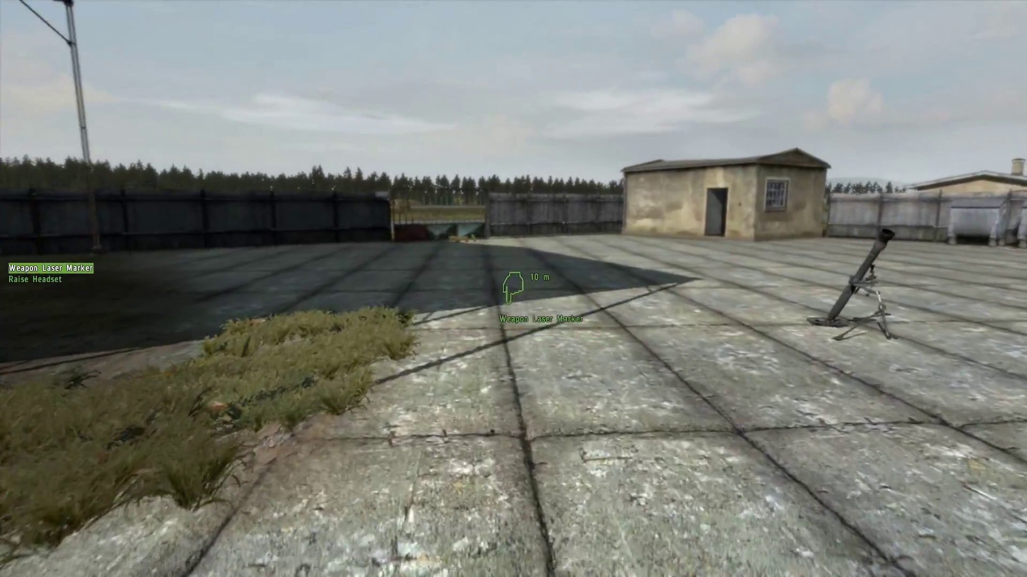
Walk across the yard to the barred gate, raise the headset and start a radio transmission
key(w)
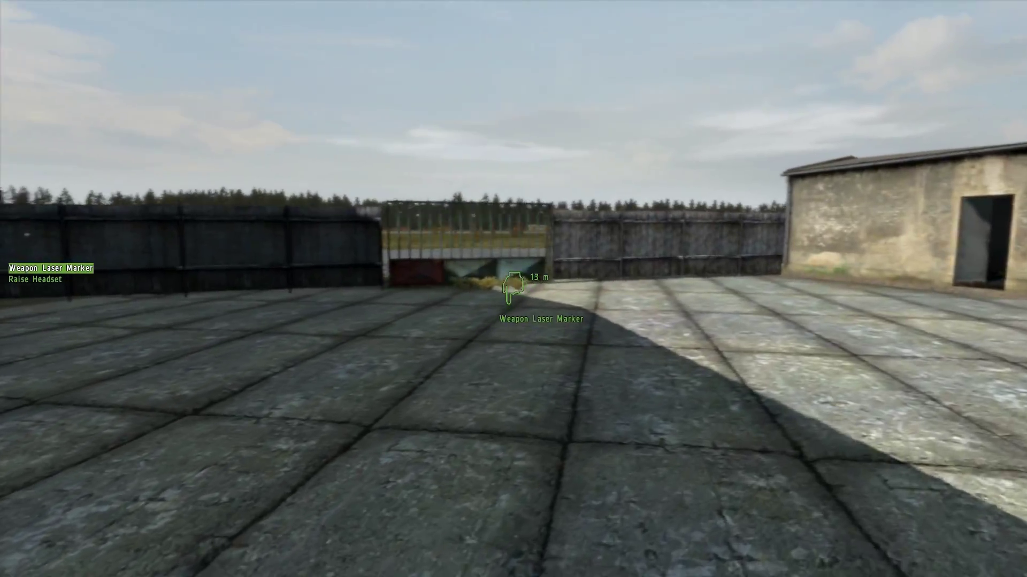
key(w)
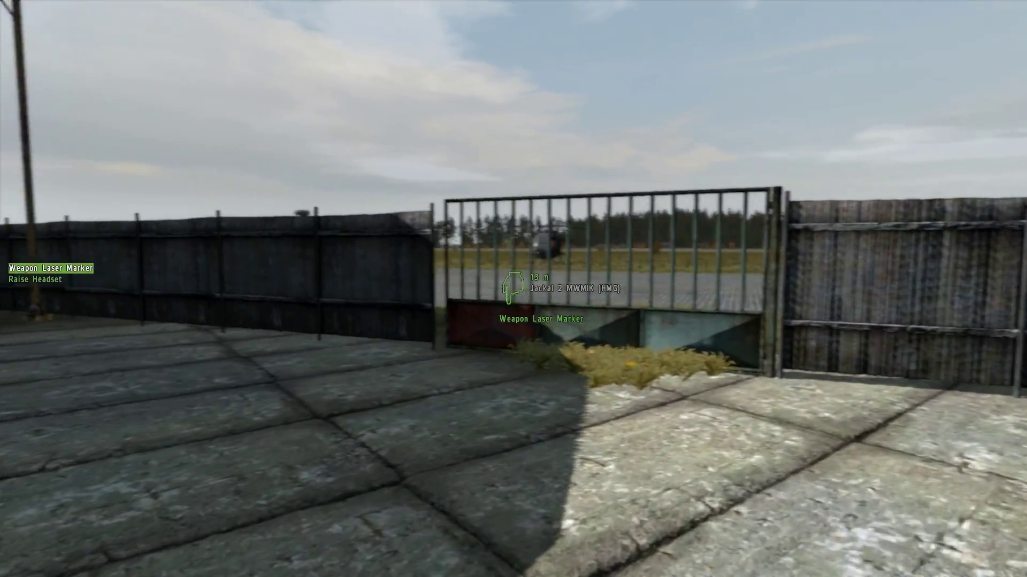
scroll(513, 289, down, 1)
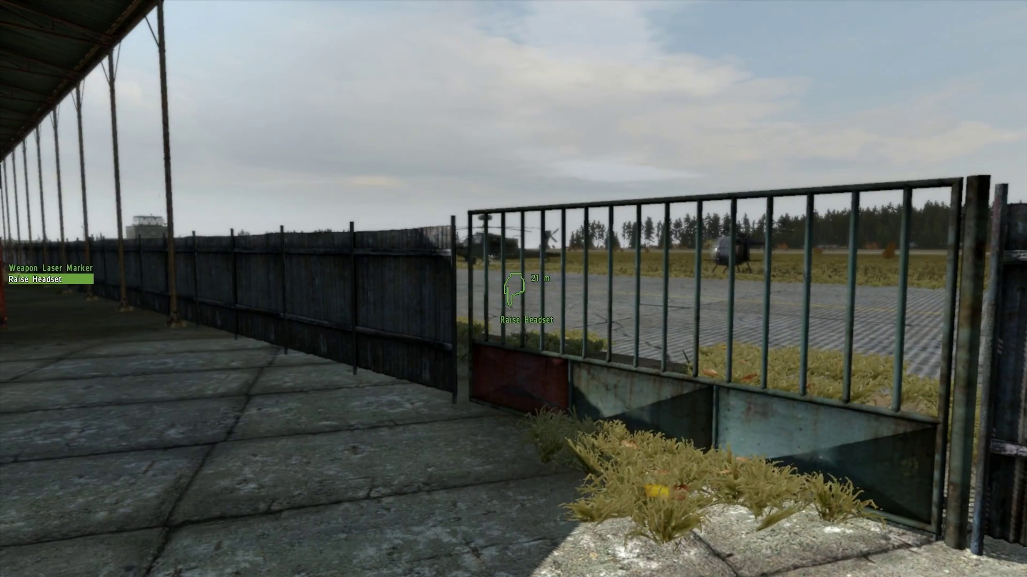
key(Caps_Lock)
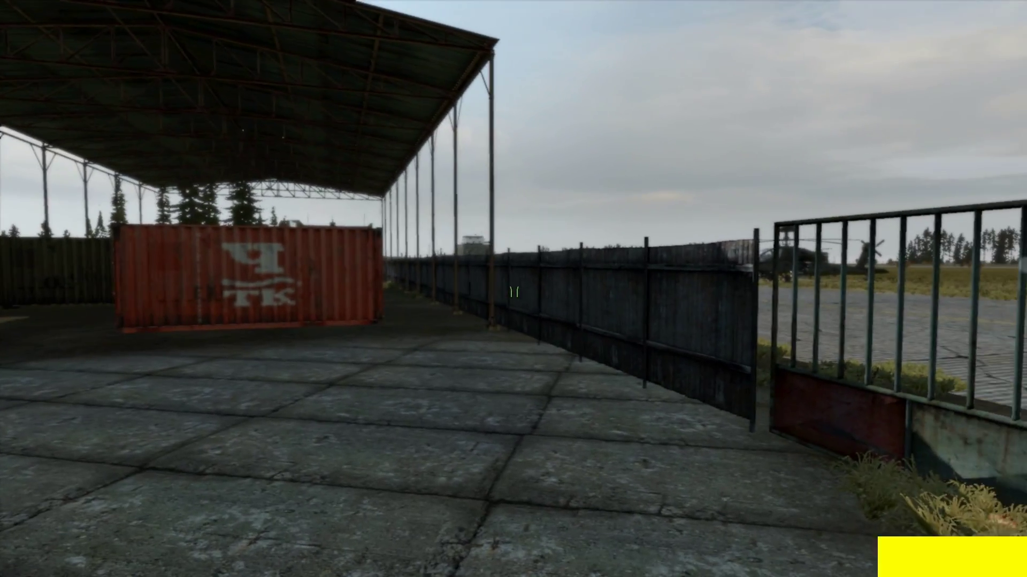
Open the barred gate and walk out onto the airfield while transmitting on the AN/PRC-148 VHF
key(w)
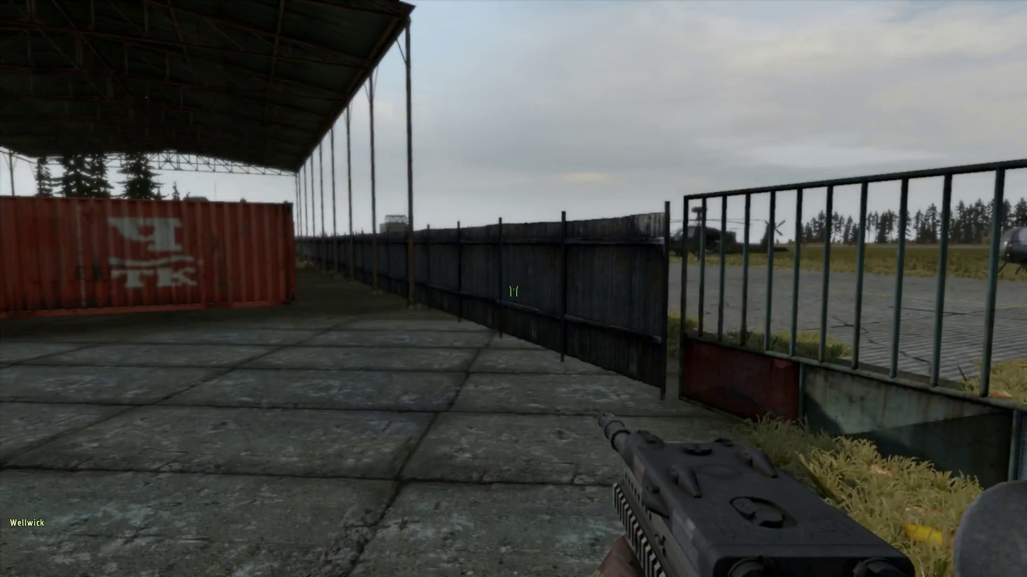
key(w)
key(space)
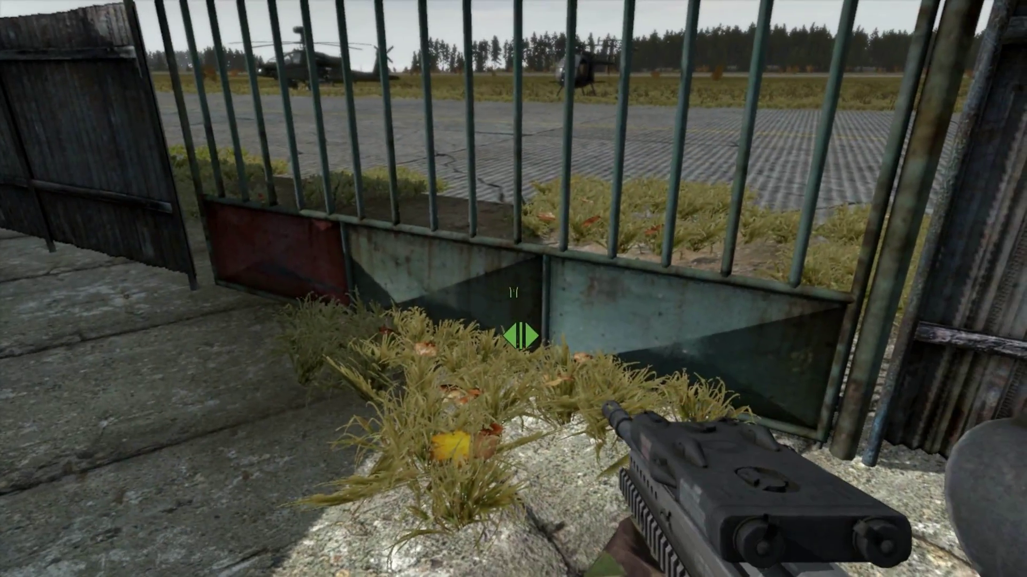
key(Caps_Lock)
key(w)
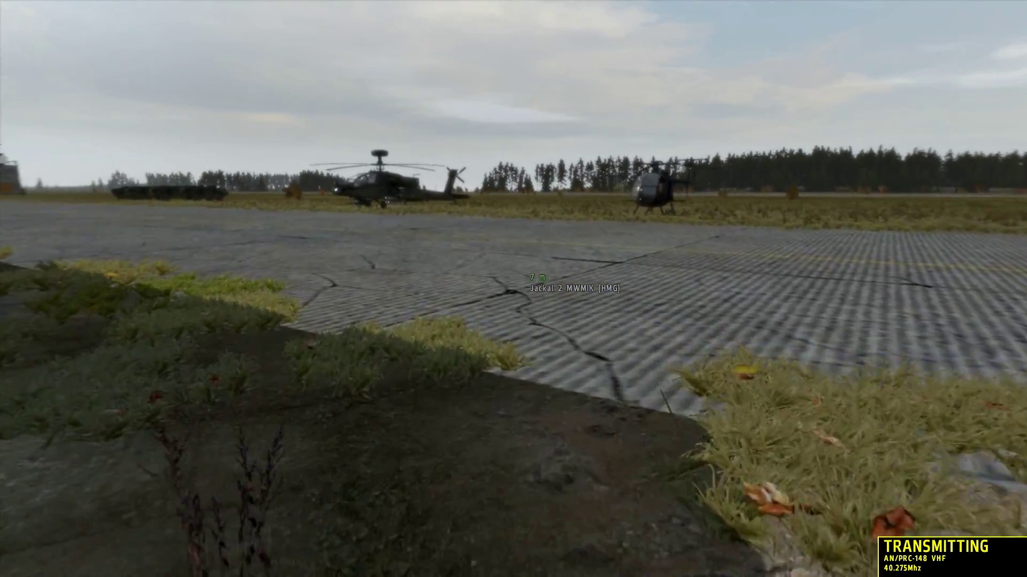
Examine the parked helicopter and the runway in zoomed and normal view, and bring up the Multiplayer pause menu
key(KP_Add)
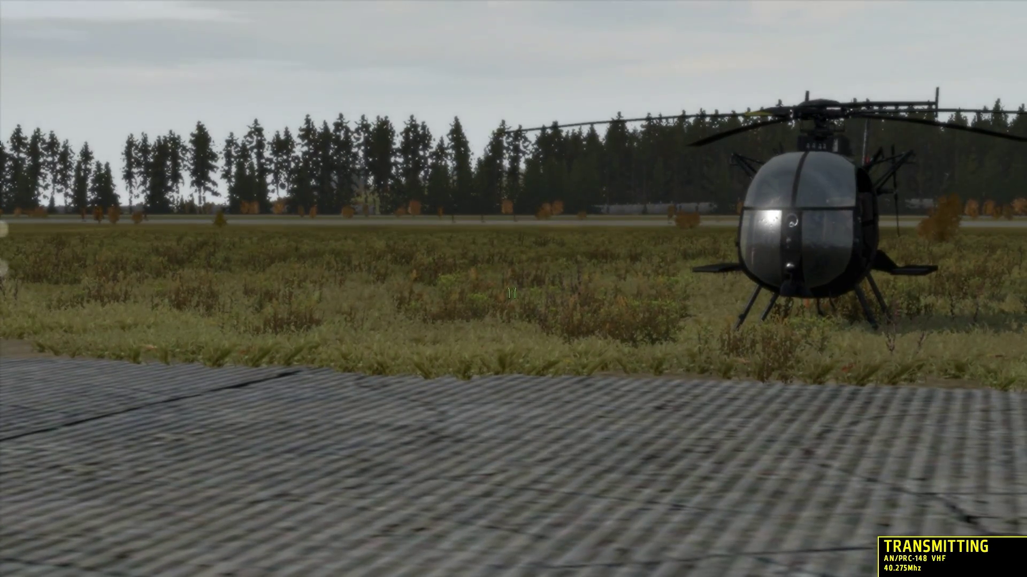
key(KP_Subtract)
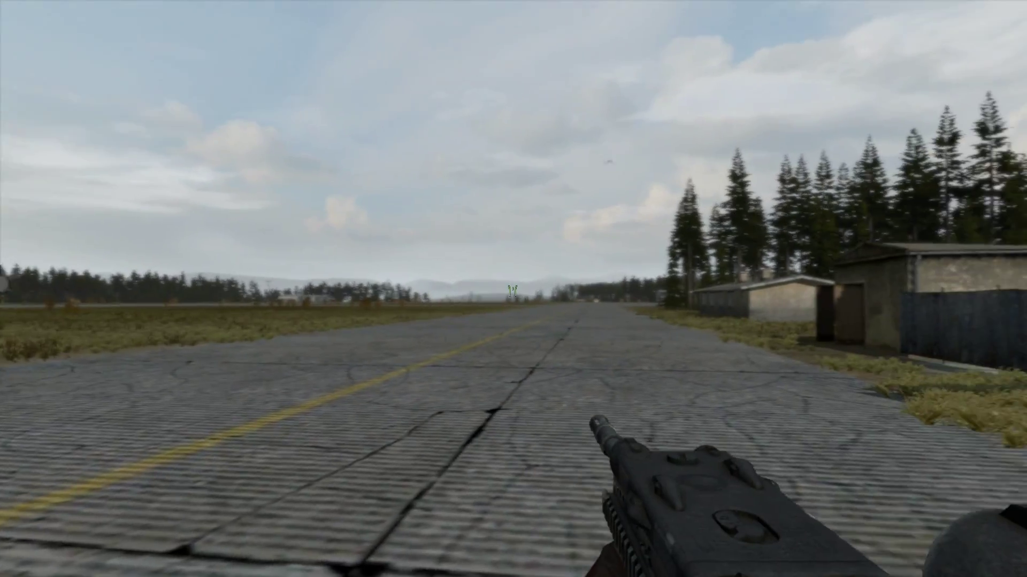
key(z)
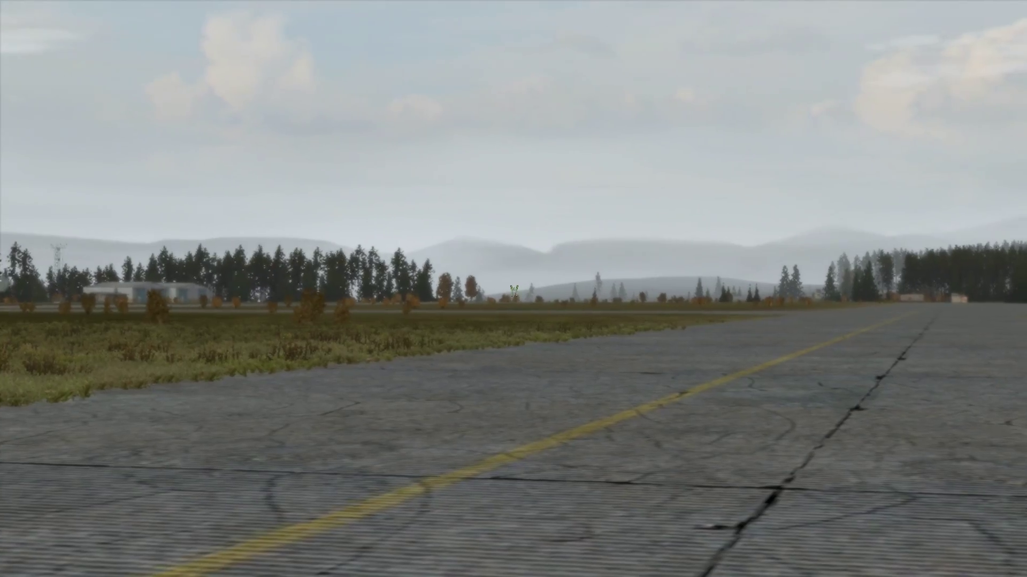
key(z)
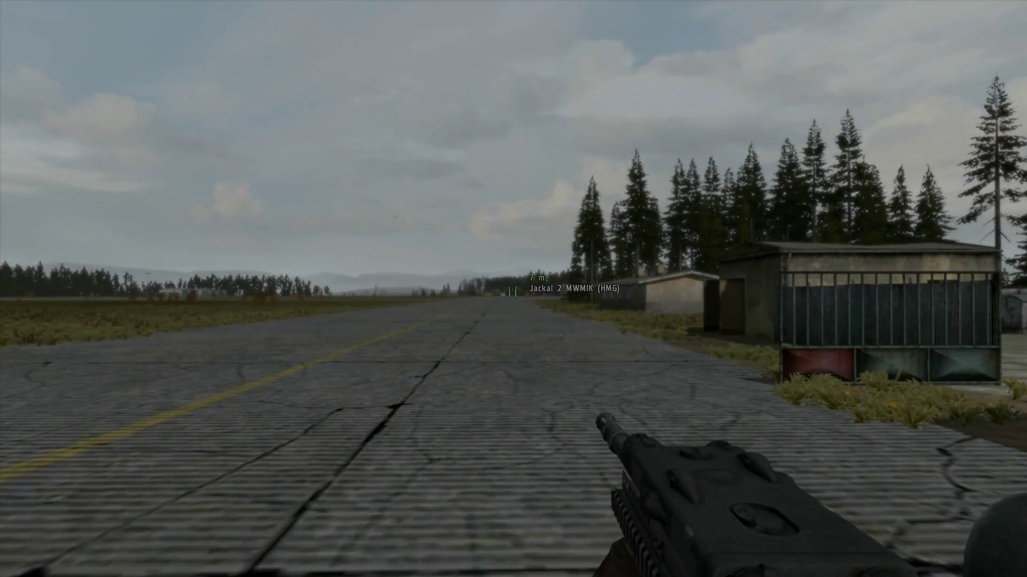
key(Escape)
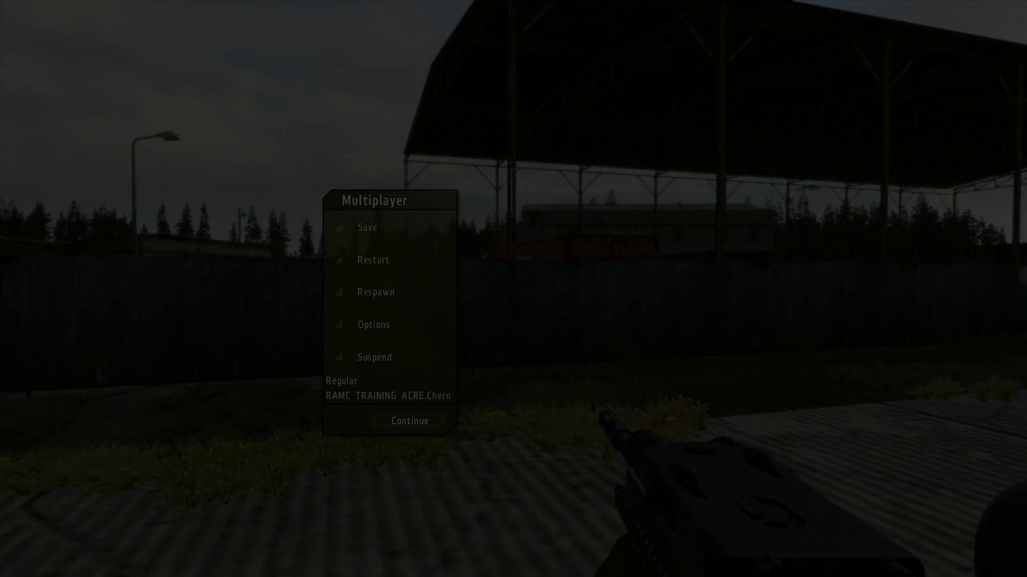